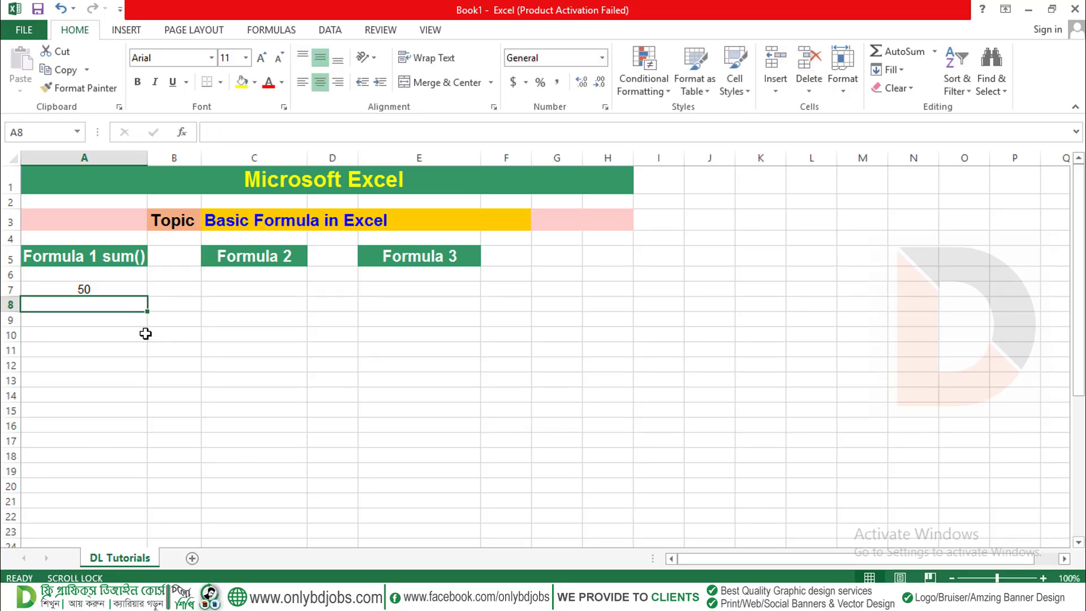
Enter 100, 80, 45, 49, 50, 56, 66 and 58 down column A from A8 to A15
type("100")
key("Return")
type("80")
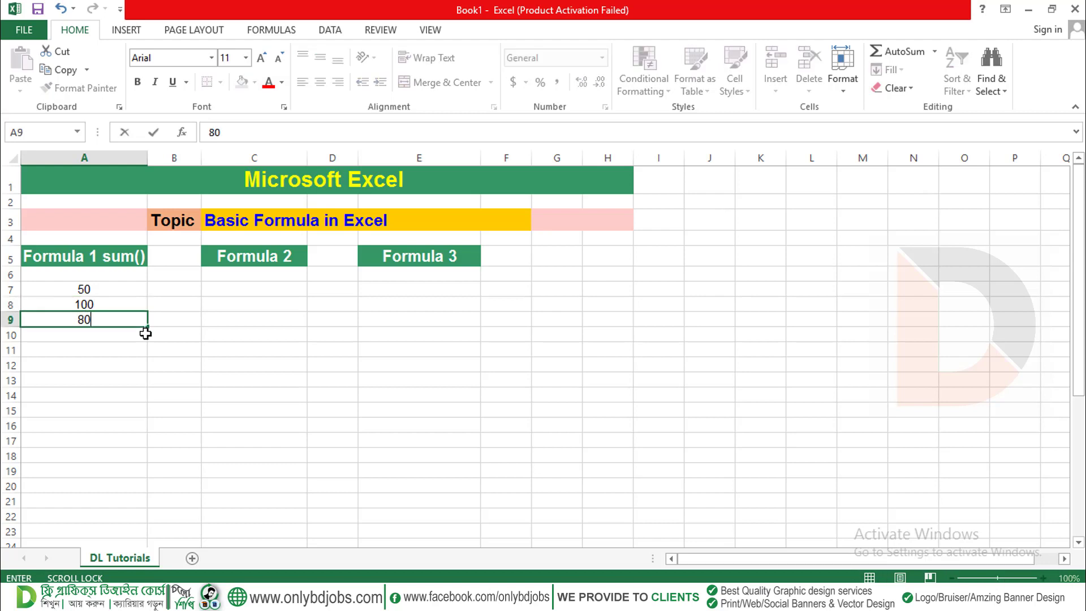
key("Return")
key("Return")
left_click(145, 334)
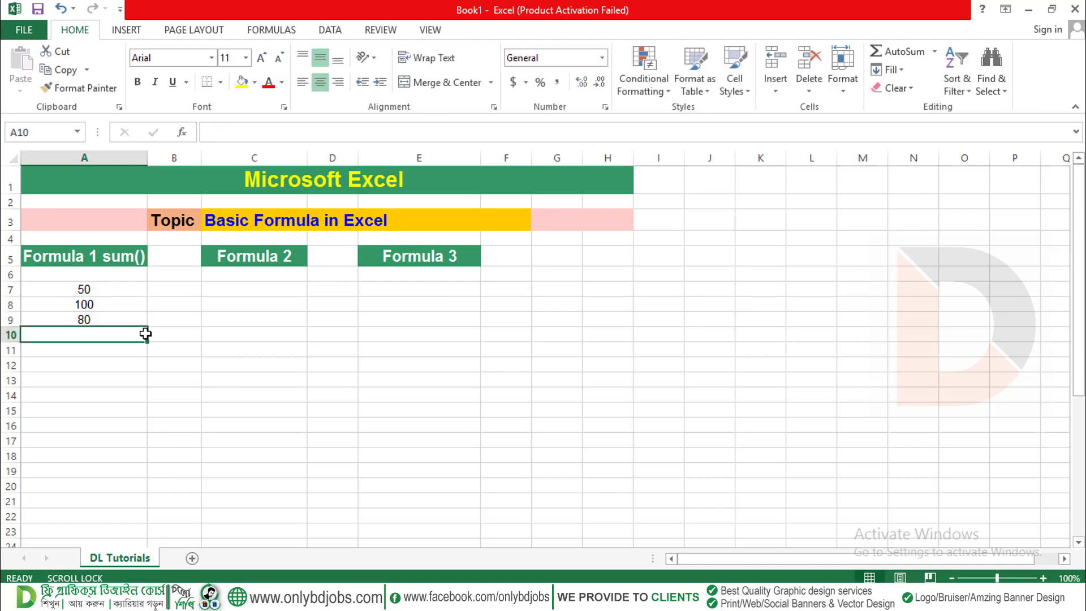
type("45")
key("Return")
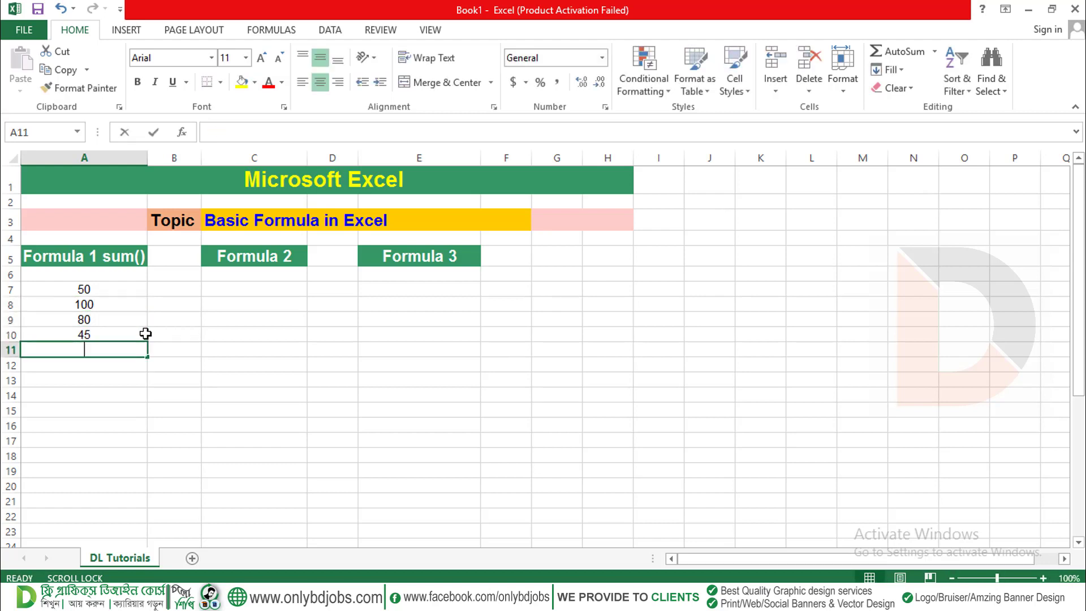
type("49")
key("Return")
type("50")
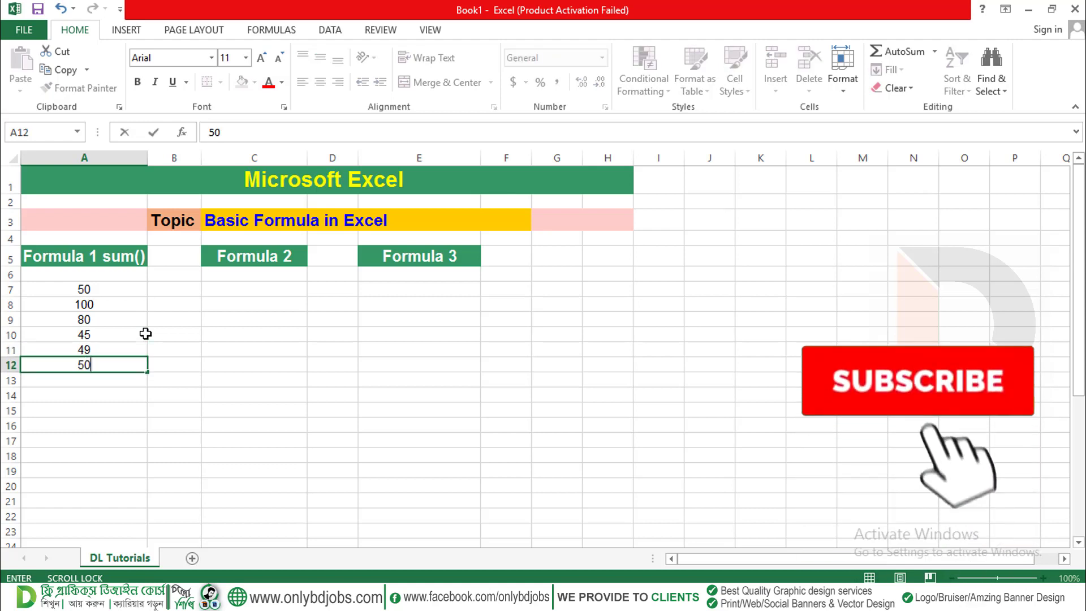
key("Return")
type("56")
key("Return")
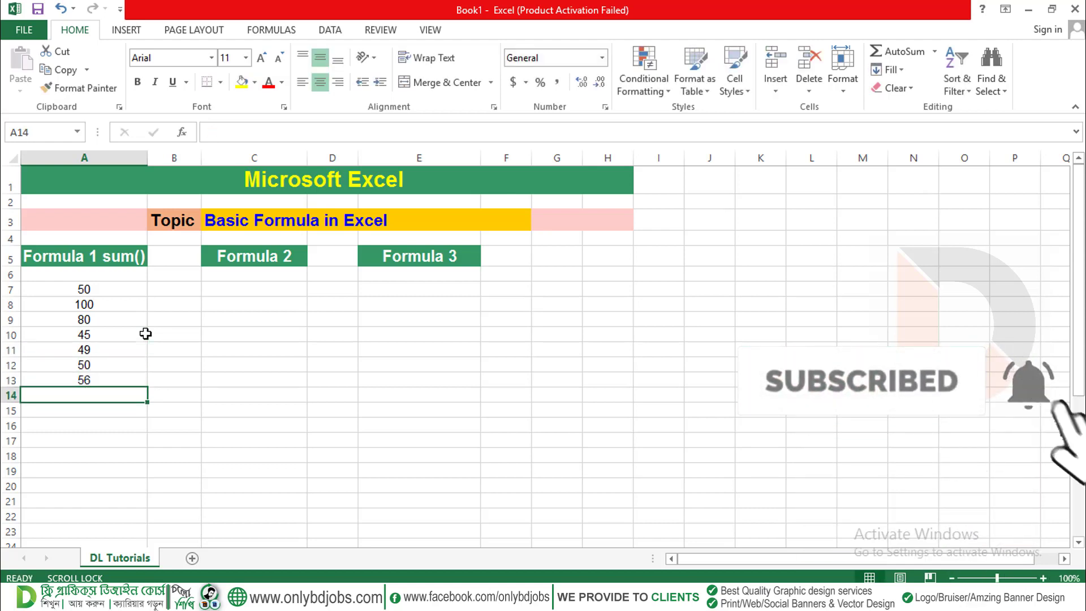
type("66")
key("Return")
type("58")
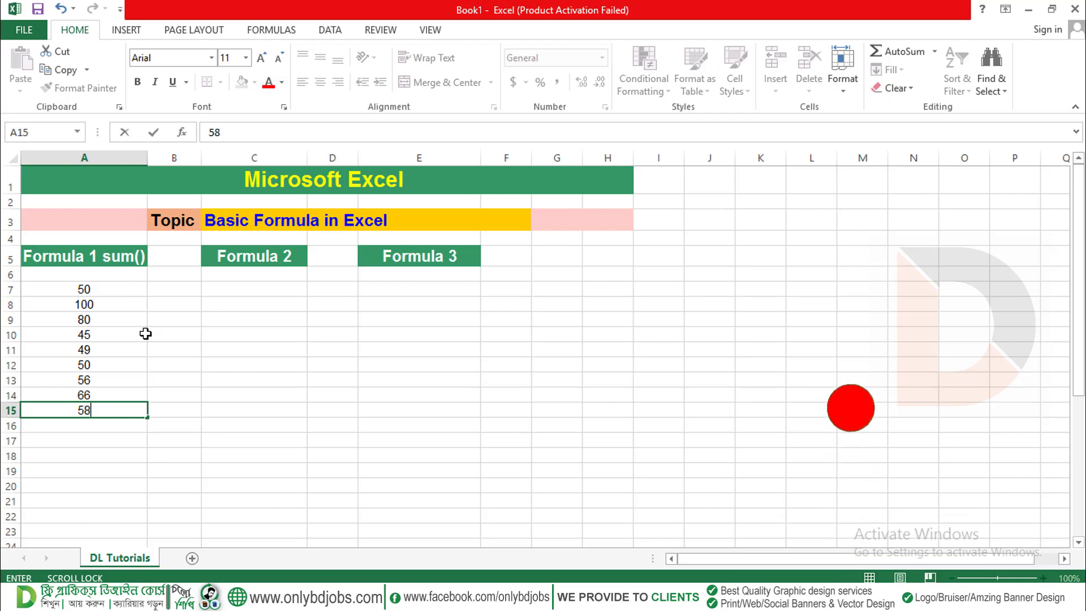
key("Return")
left_click(98, 439)
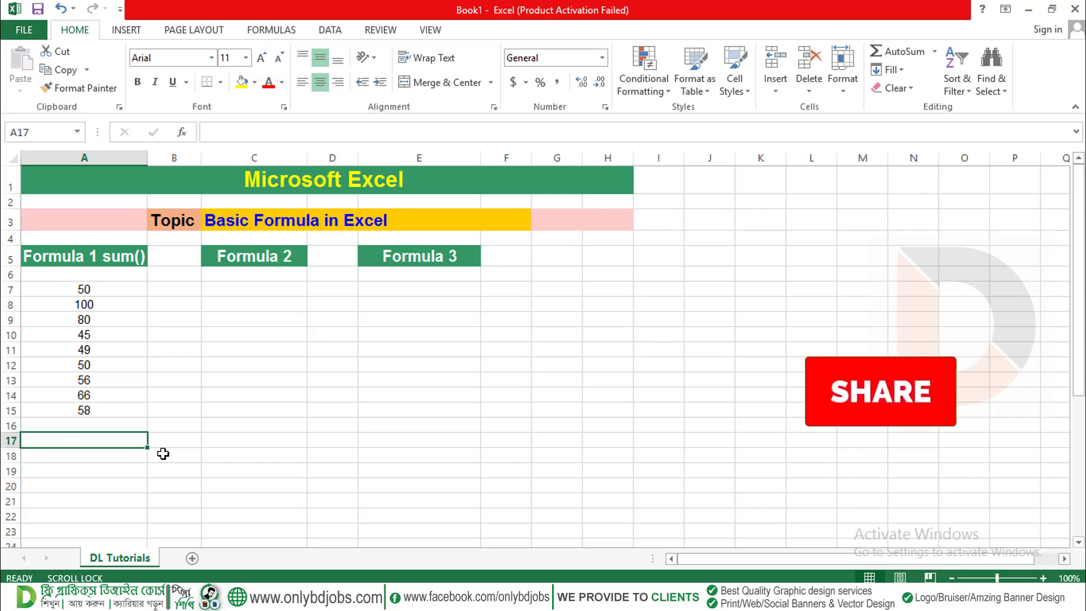
Enter =SUM(A7:A15) in A17 so it totals the column as 554
type("=sum")
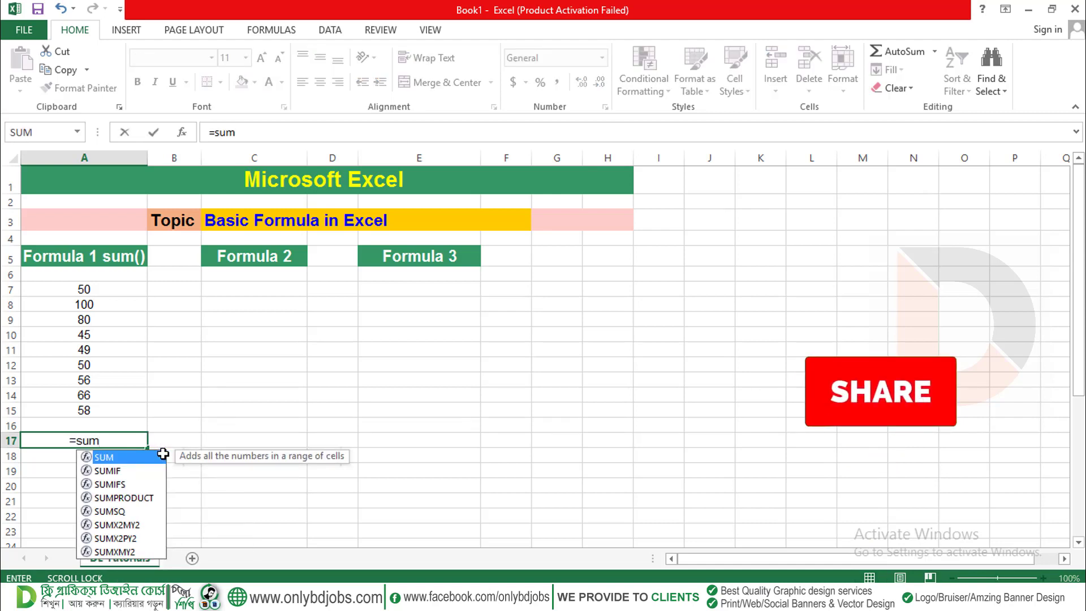
left_click(94, 291)
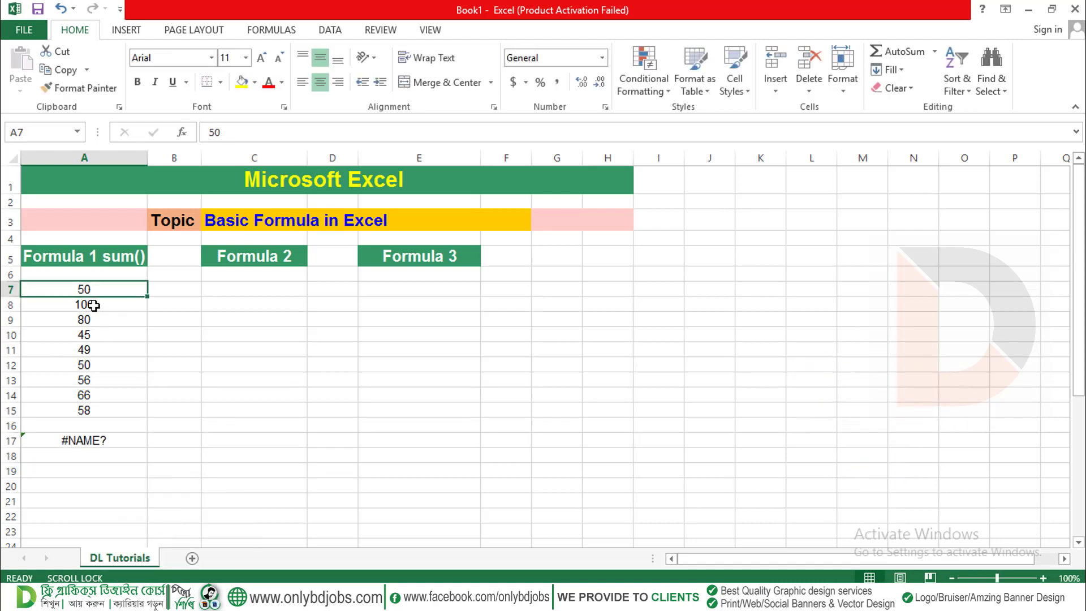
double_click(94, 443)
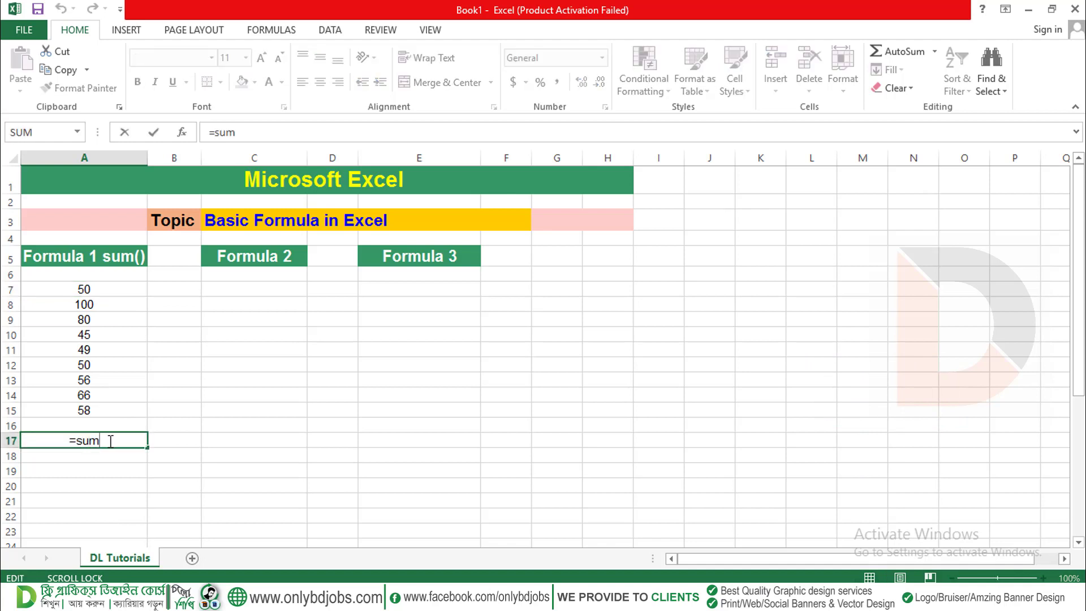
type("(")
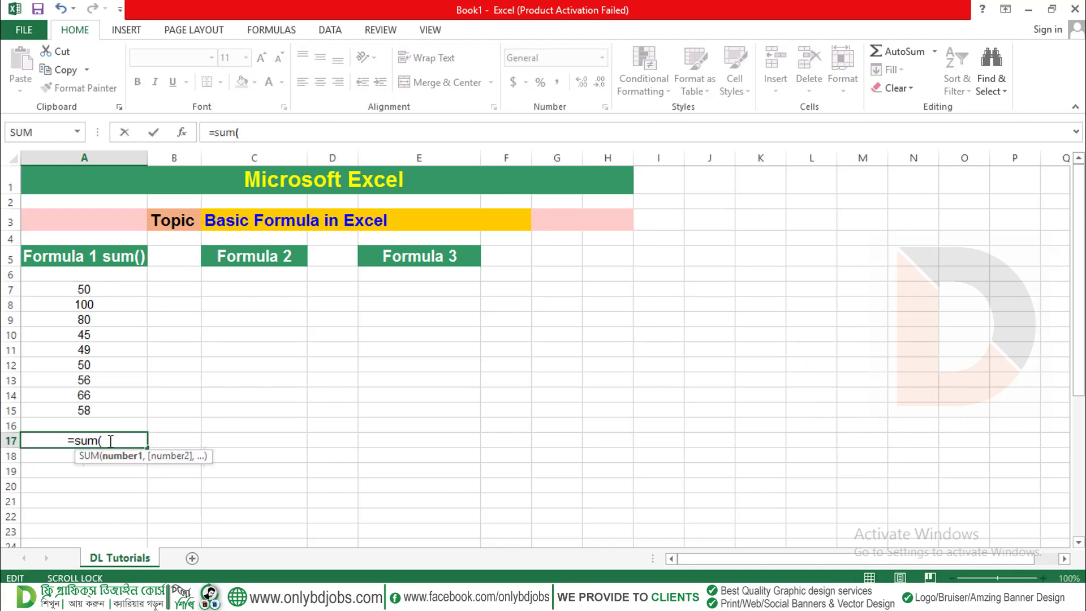
left_click(84, 290)
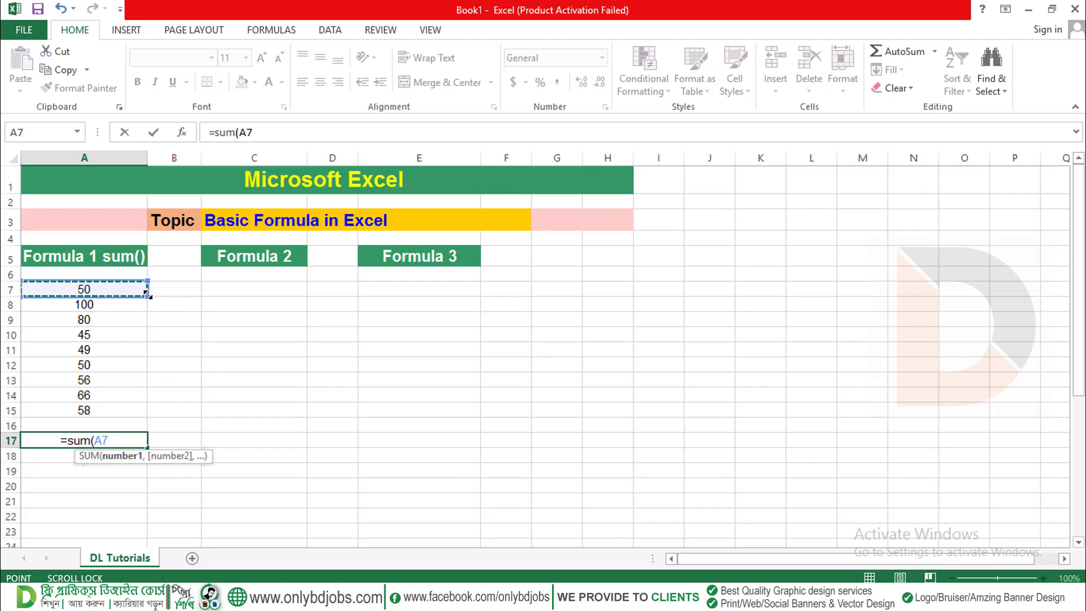
left_click_drag(146, 293, 148, 410)
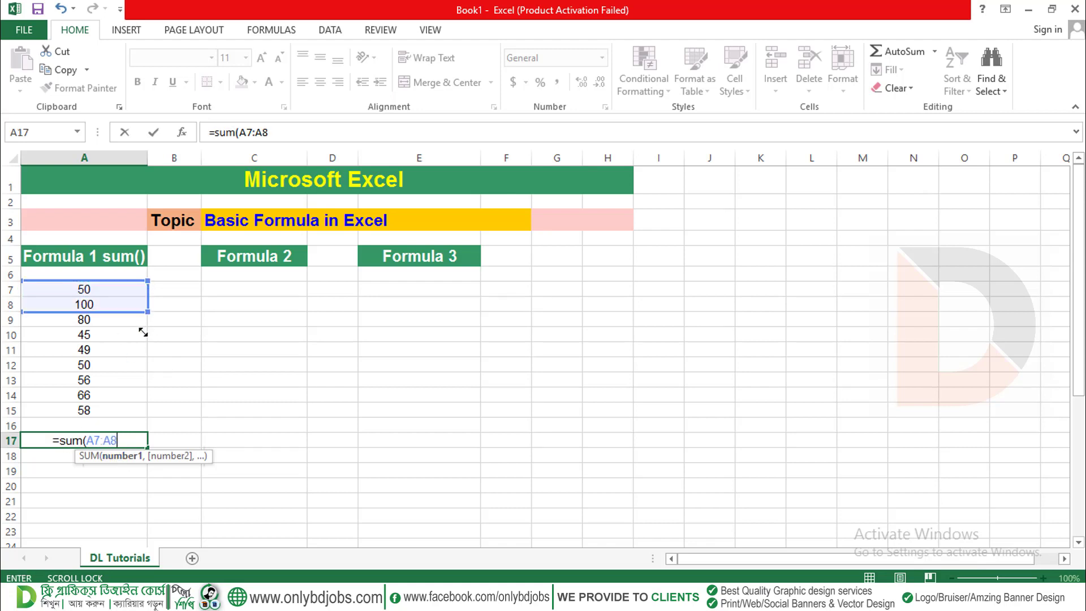
left_click(126, 439)
type(")")
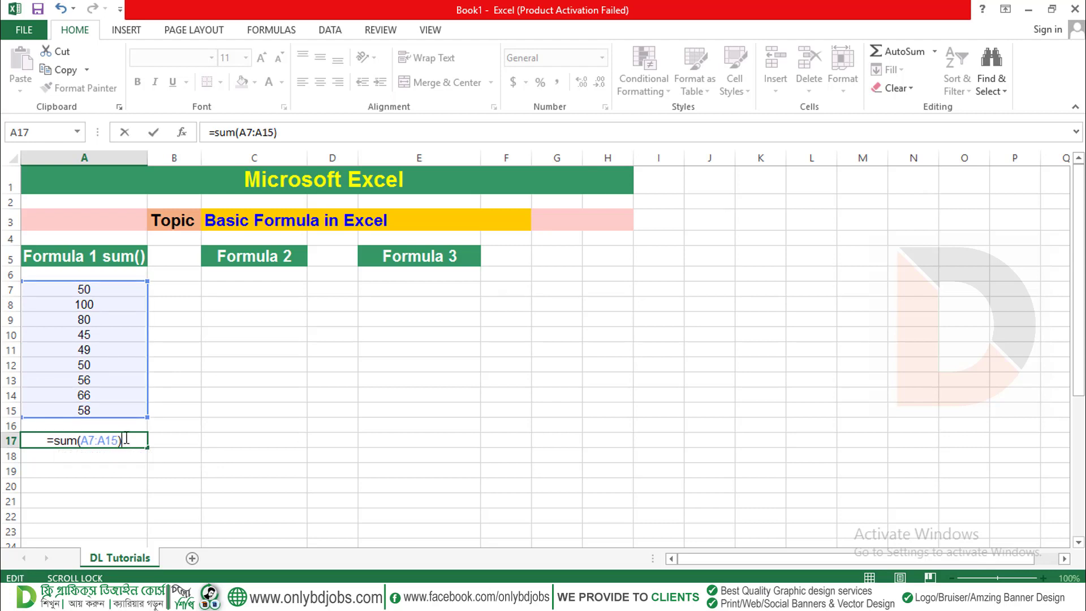
key("Return")
left_click(266, 278)
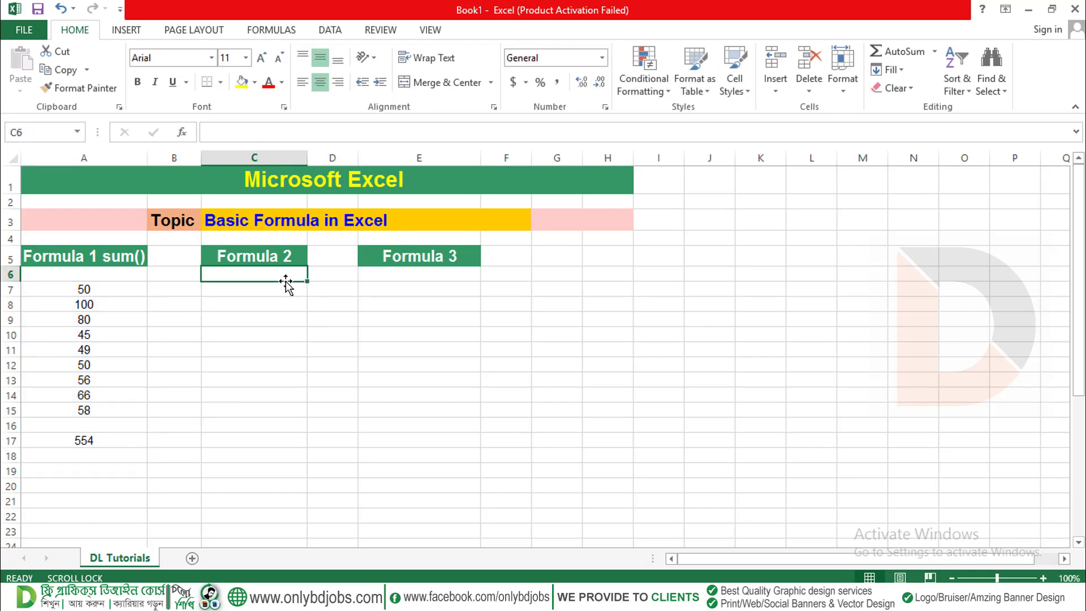
Enter 455, 666, 587 and 478 in C7:C10, correcting C8 to 666
left_click(275, 291)
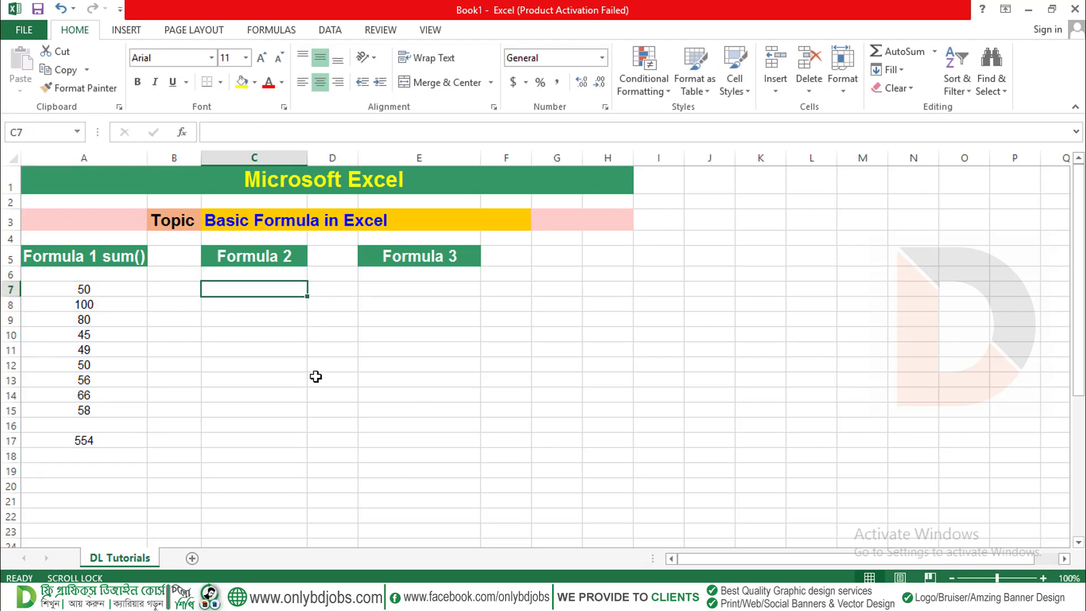
type("455")
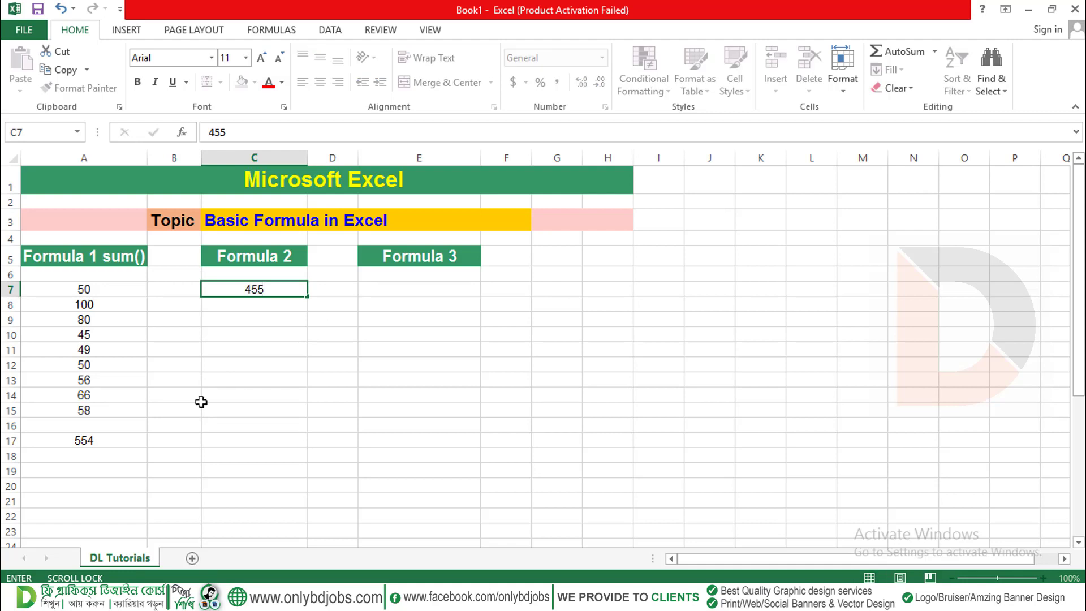
key("Return")
type("6666")
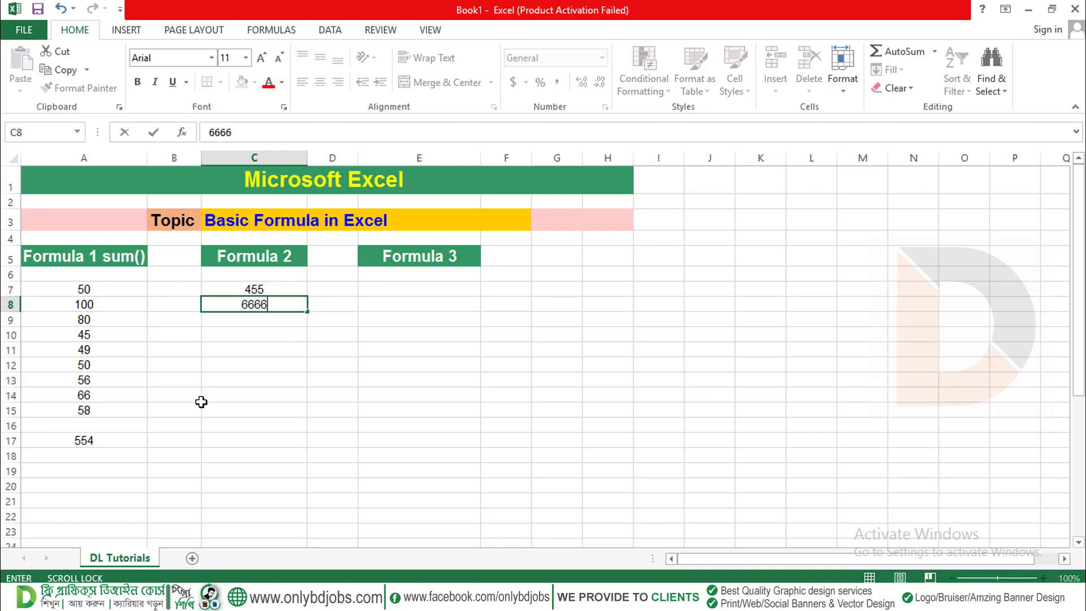
key("Return")
type("587")
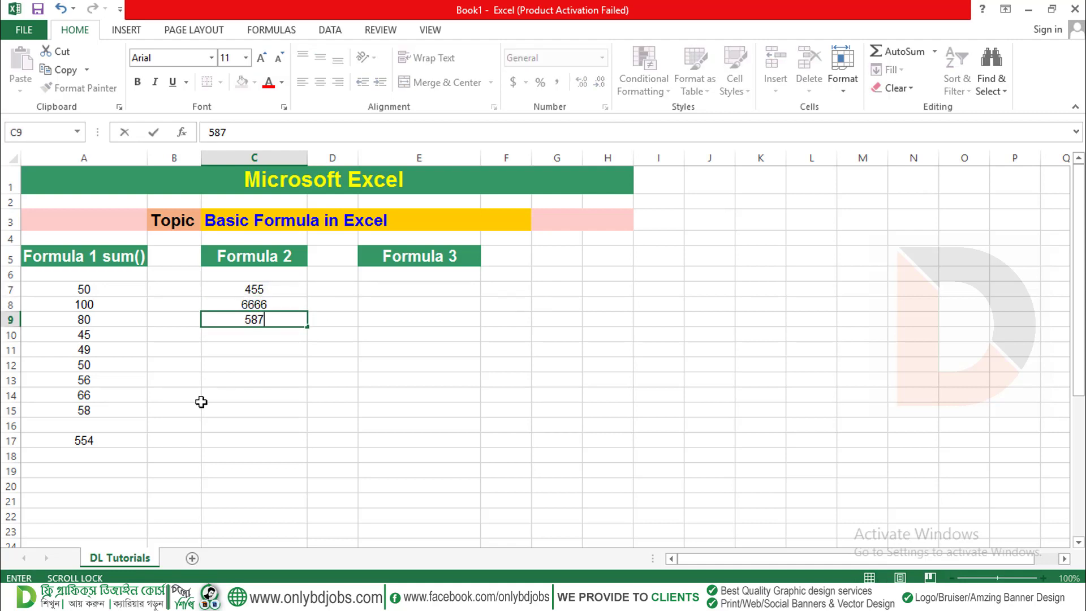
key("Return")
left_click(280, 304)
type("666")
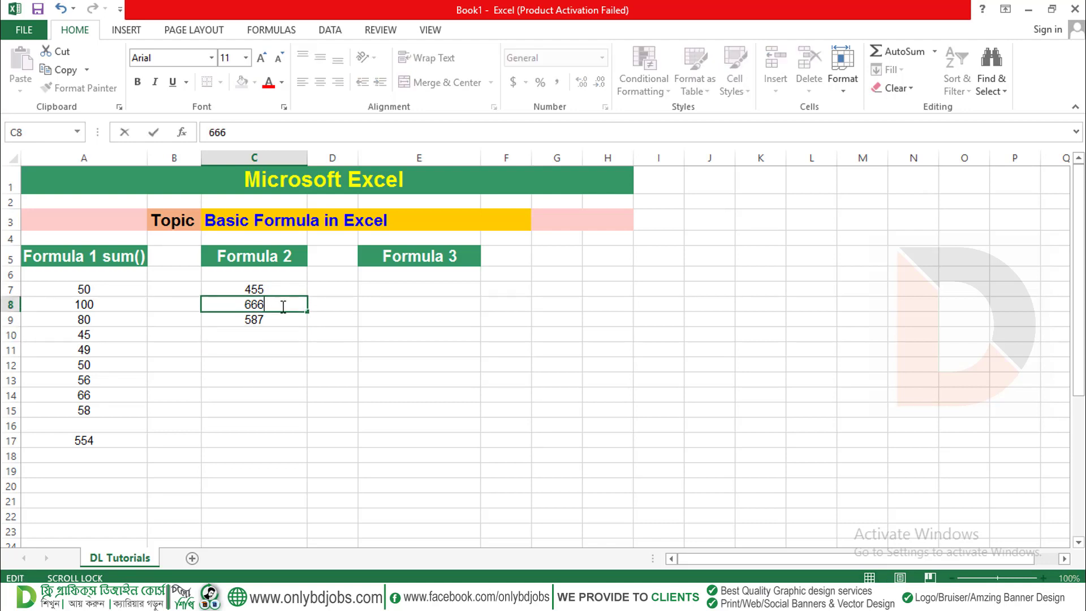
key("Return")
left_click(275, 335)
type("47")
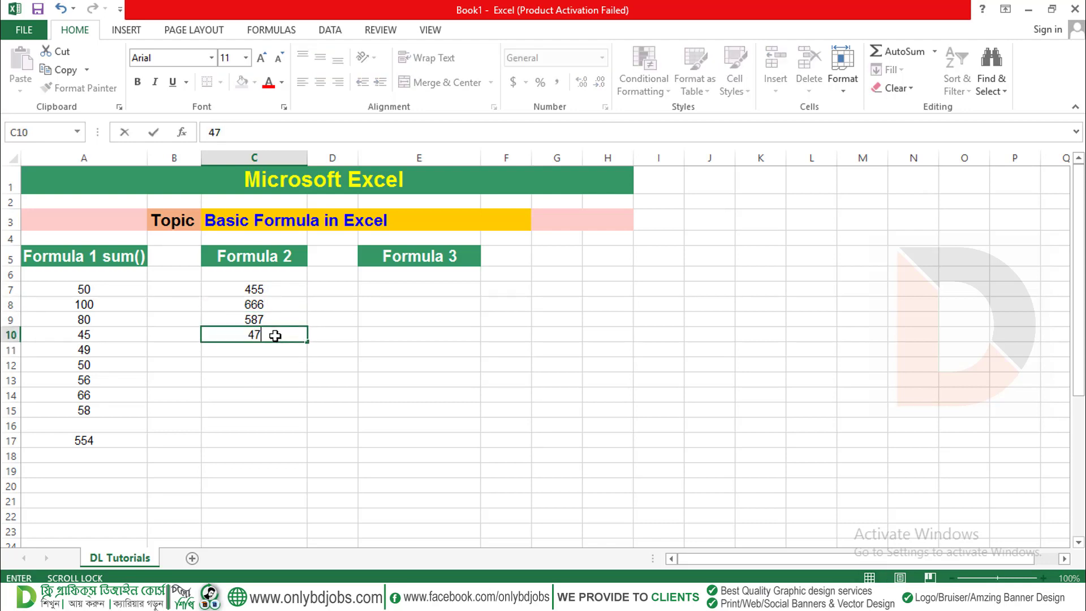
type("8")
key("Return")
Continue column C with 125, 159, 652, 250 and 145 in C11:C15
type("125")
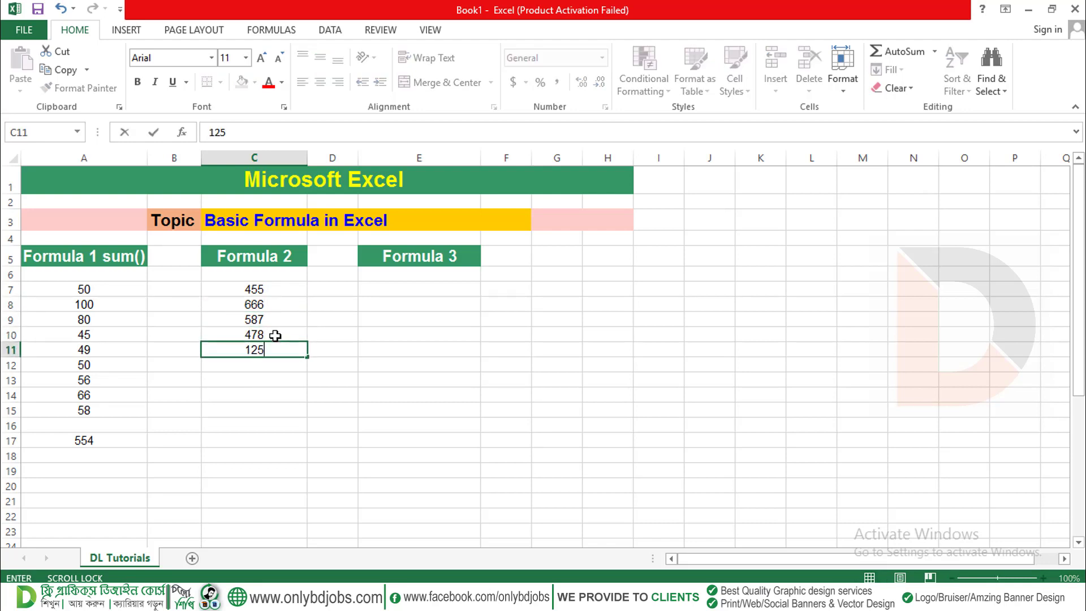
key("Return")
type("159")
key("Return")
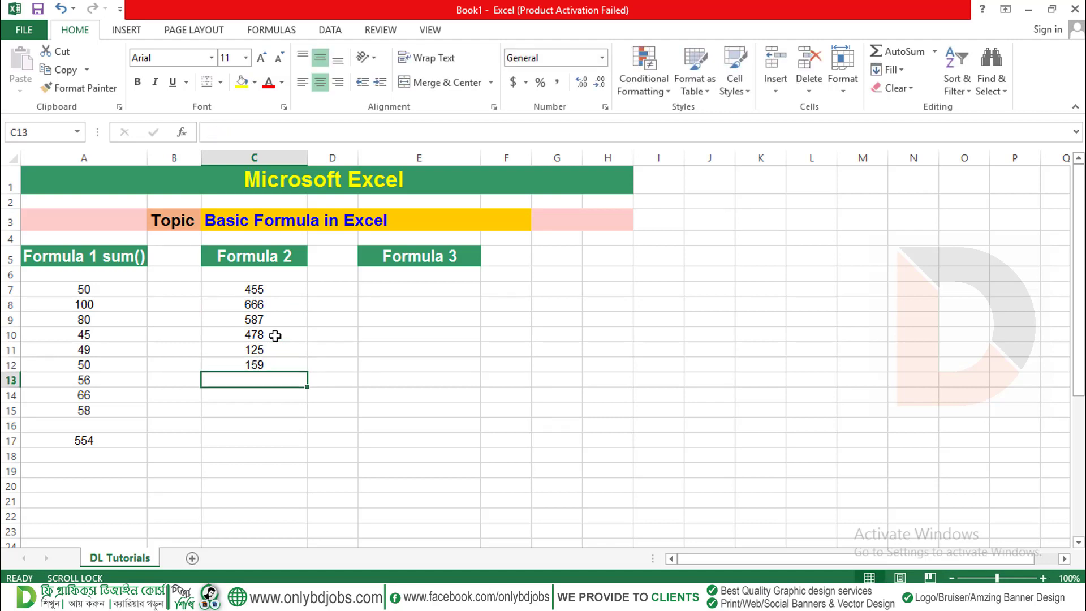
type("652")
key("Return")
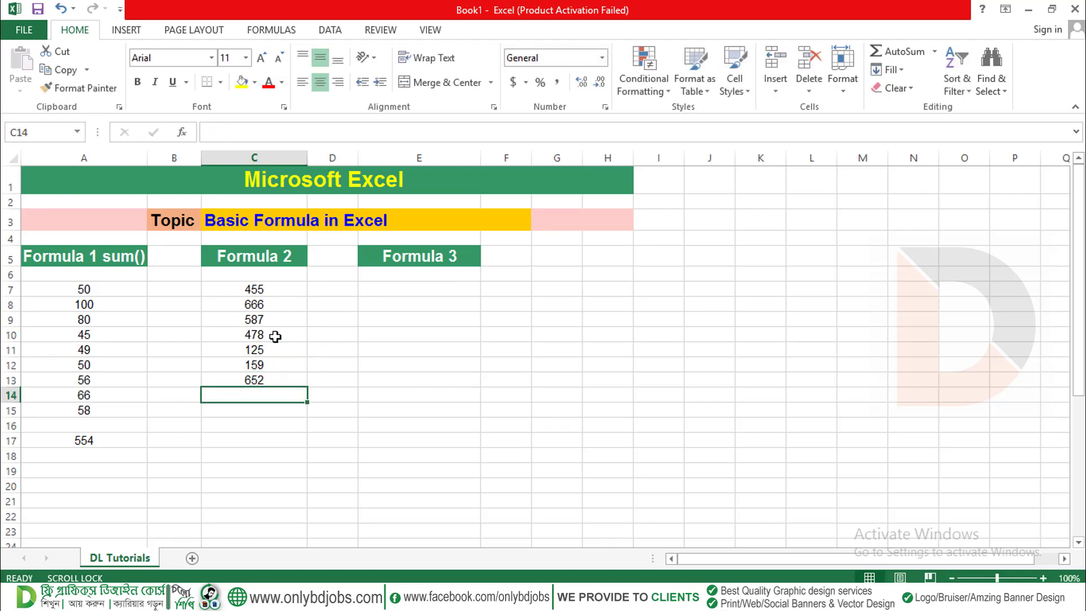
type("250")
key("Return")
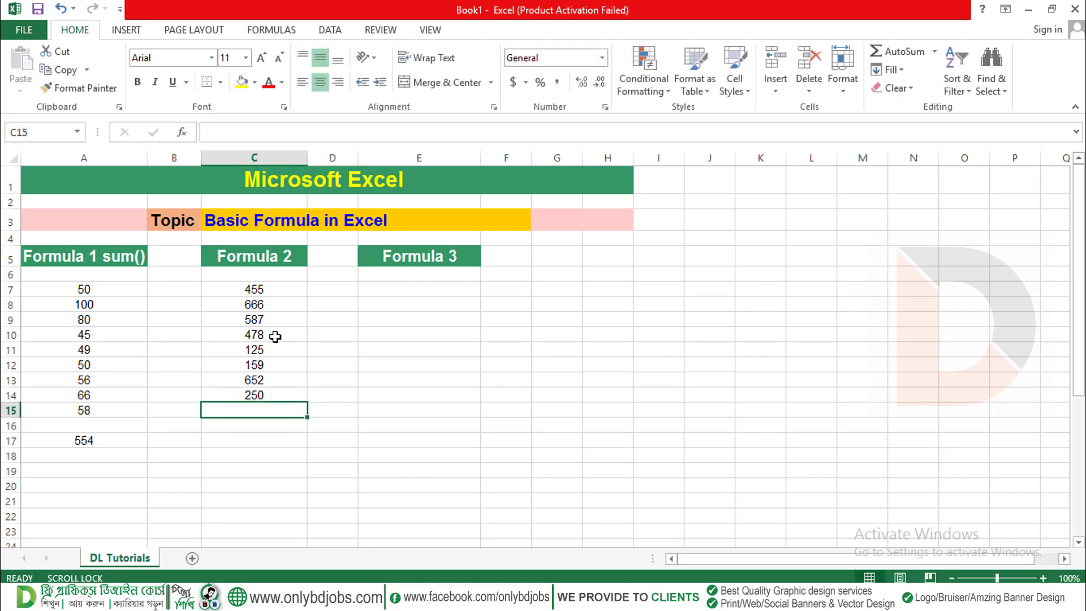
type("145")
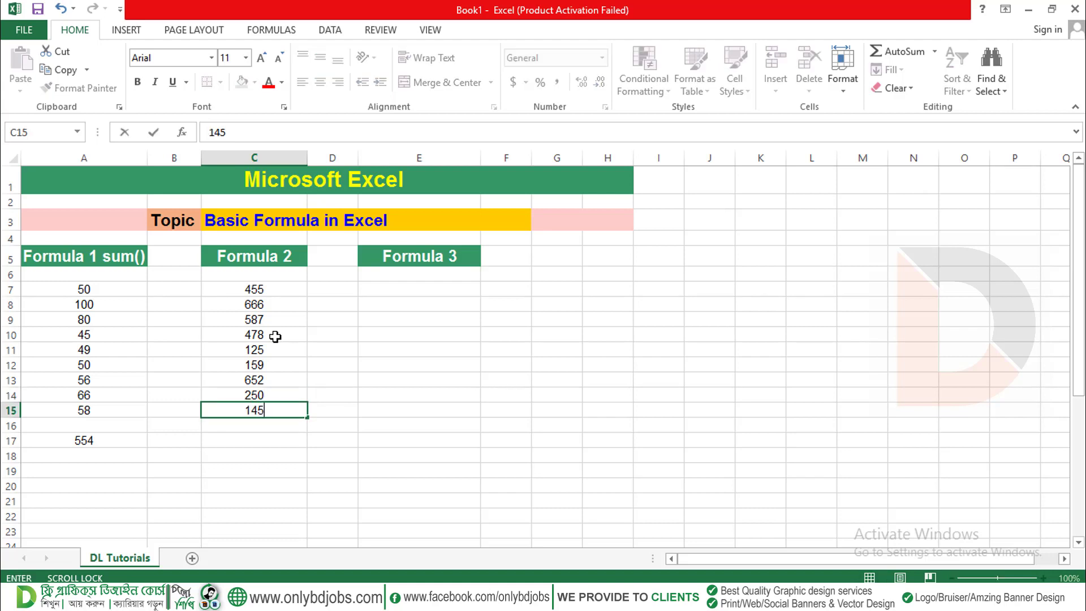
key("Return")
key("Return")
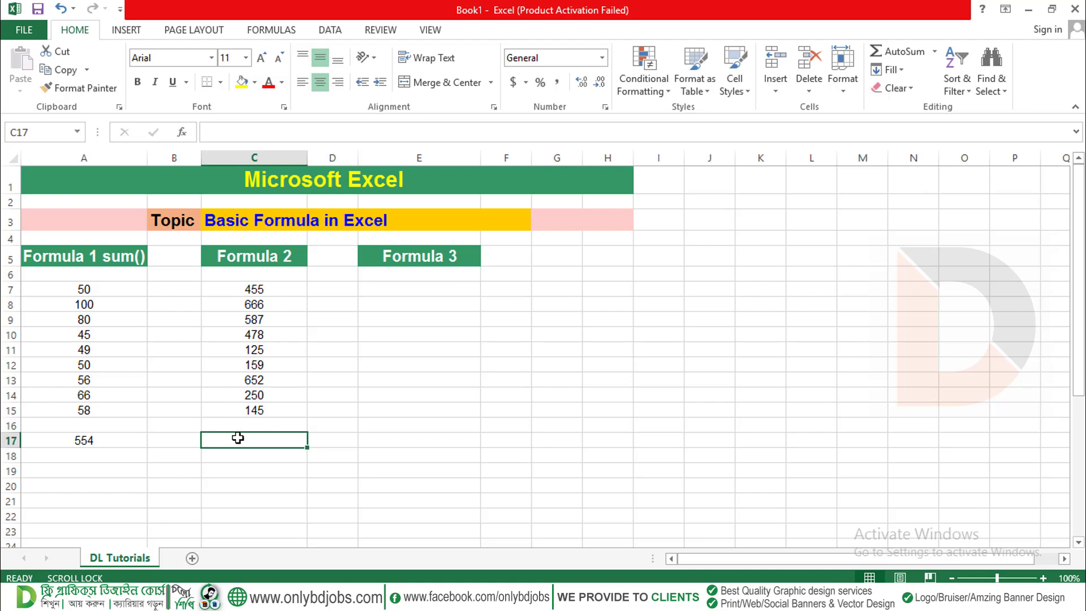
Enter =AVERAGE(C7:C15) in C17, giving 390.7777778
type("=a")
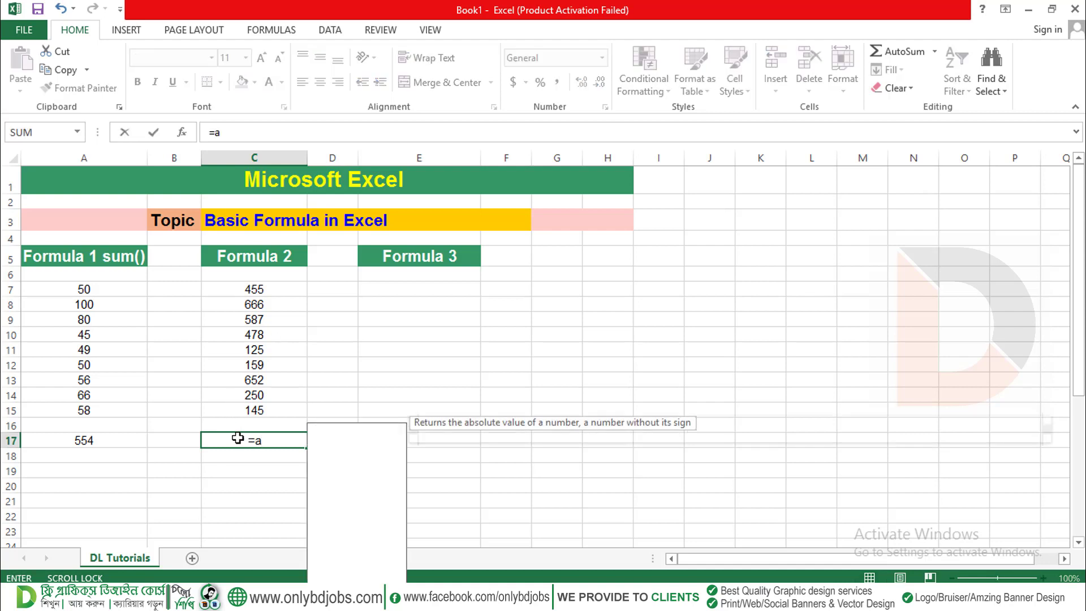
type("verage")
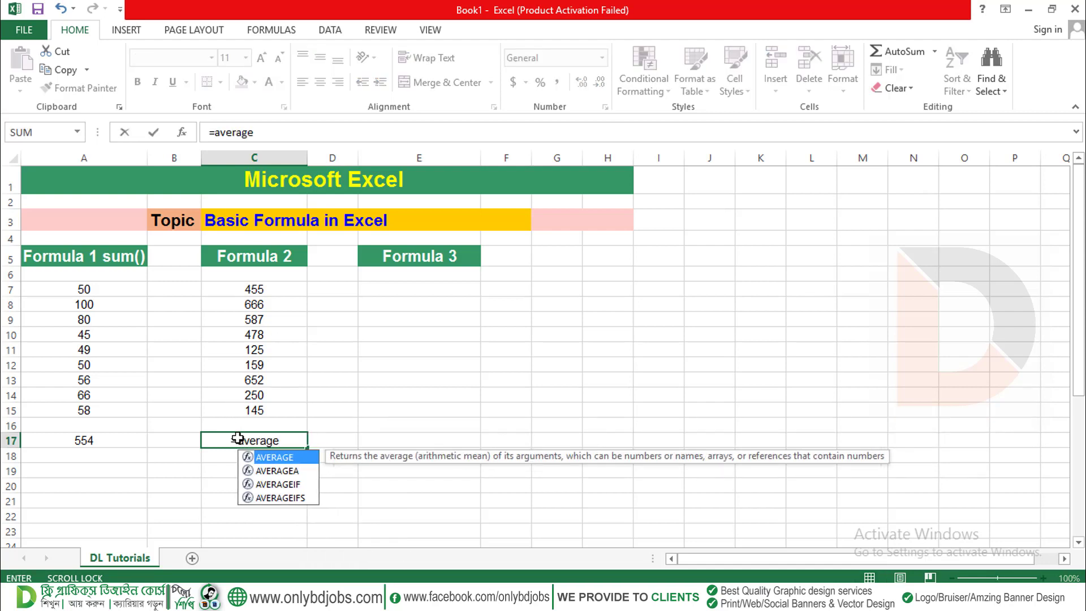
type("(")
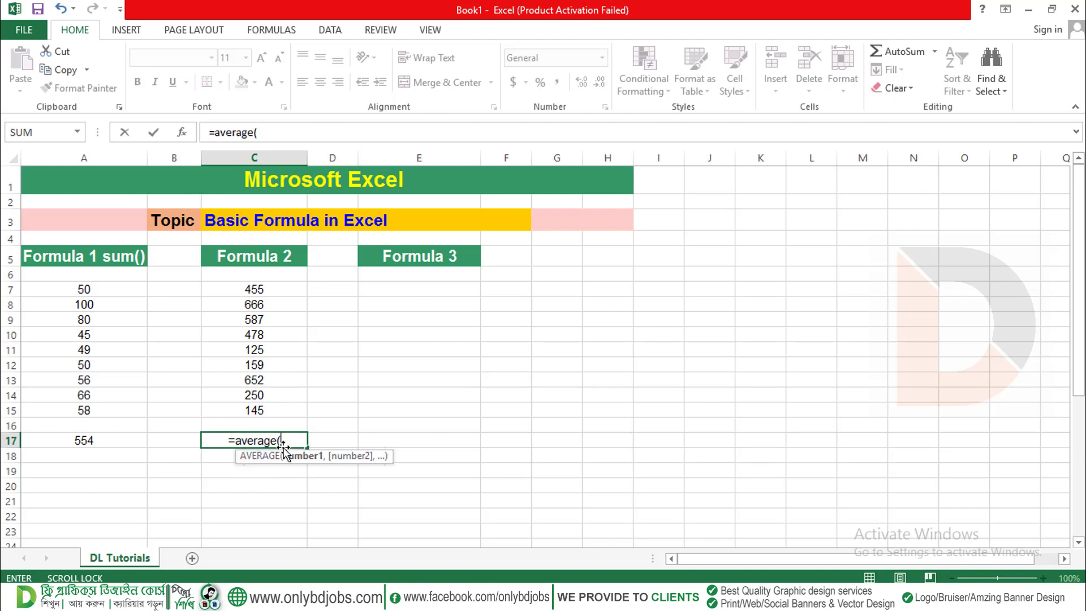
left_click_drag(264, 289, 300, 413)
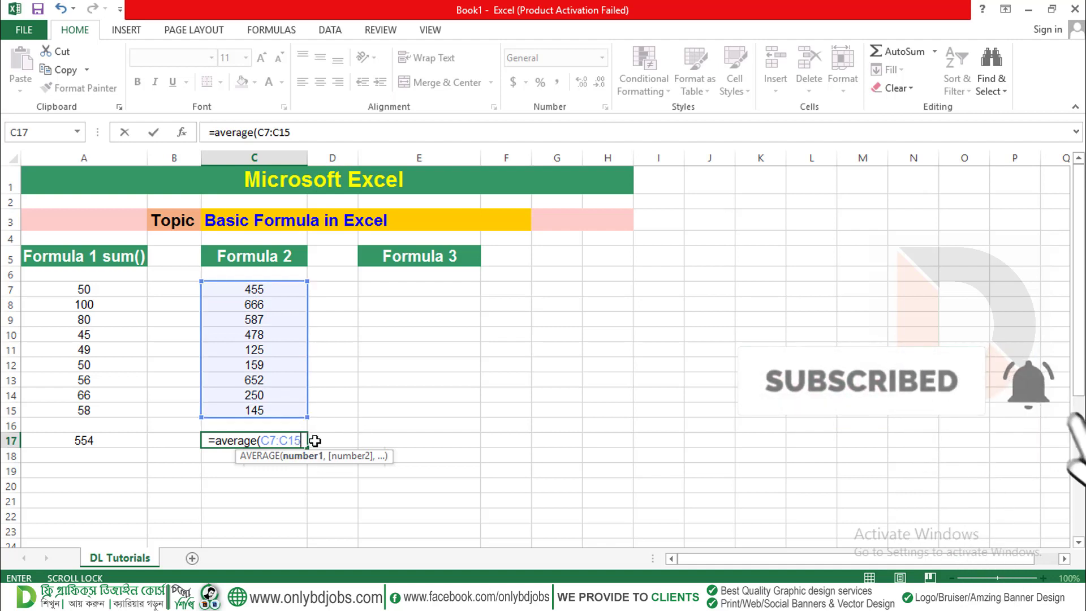
type(")")
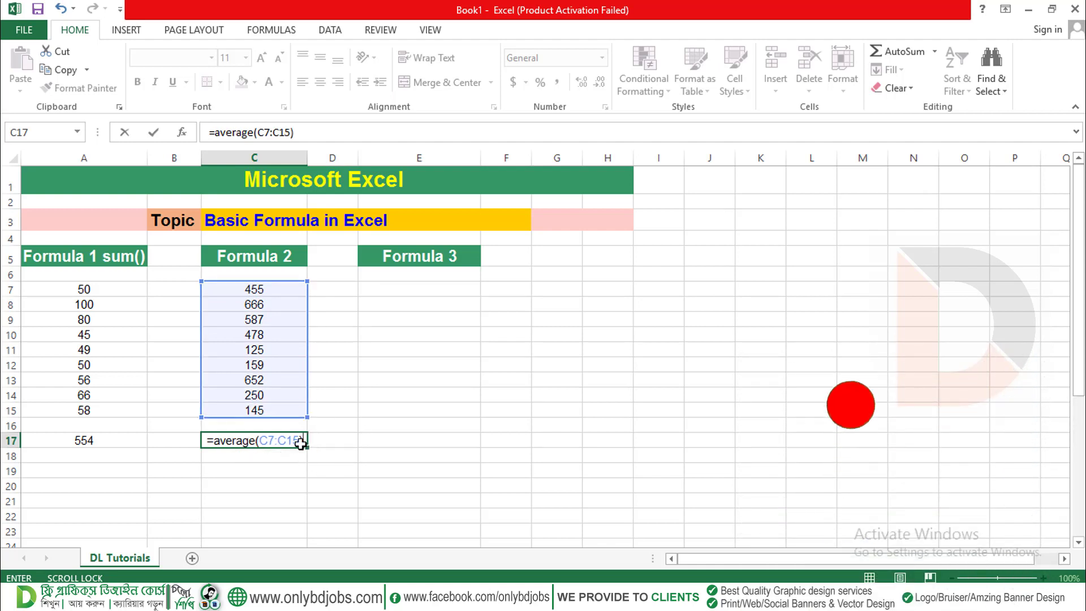
key("ctrl+Return")
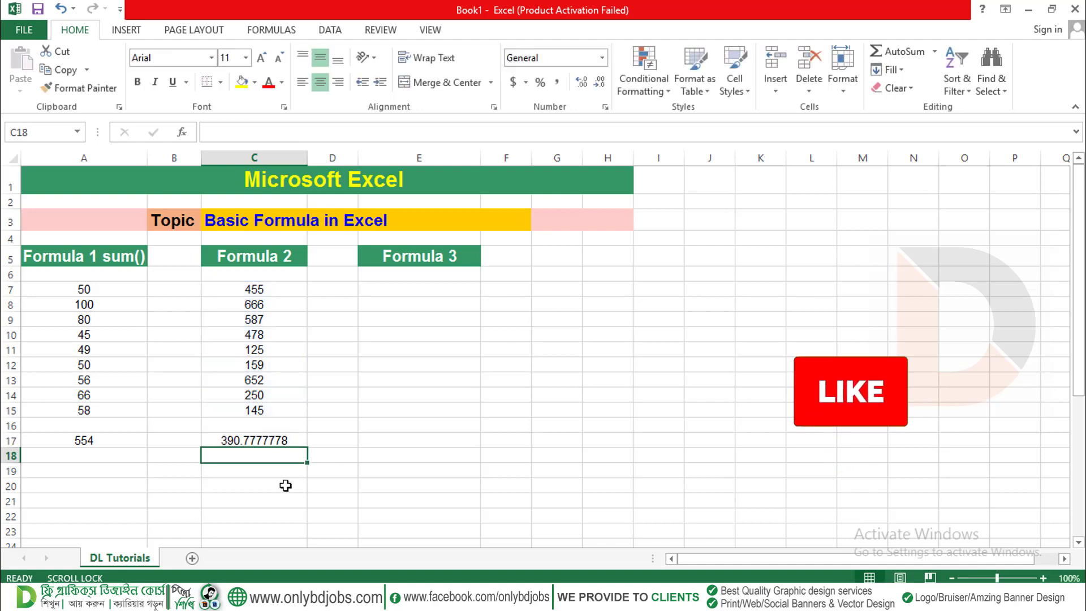
Enter 450, 800, 150, 124 and 620 in E7:E11, fixing a mistyped 6200 in E11
left_click(257, 443)
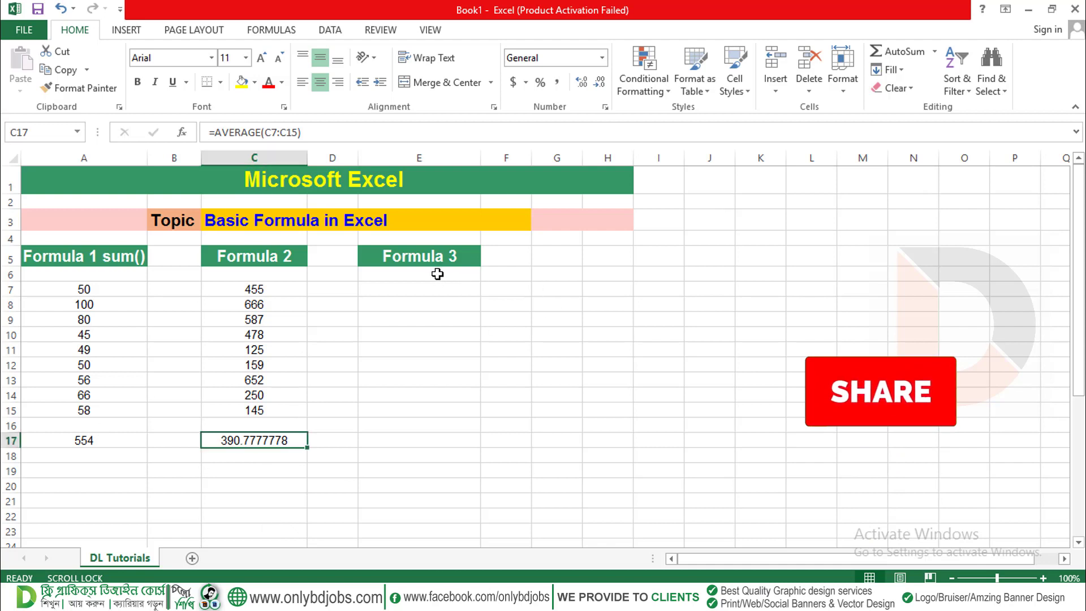
left_click(455, 291)
type("450")
key("Return")
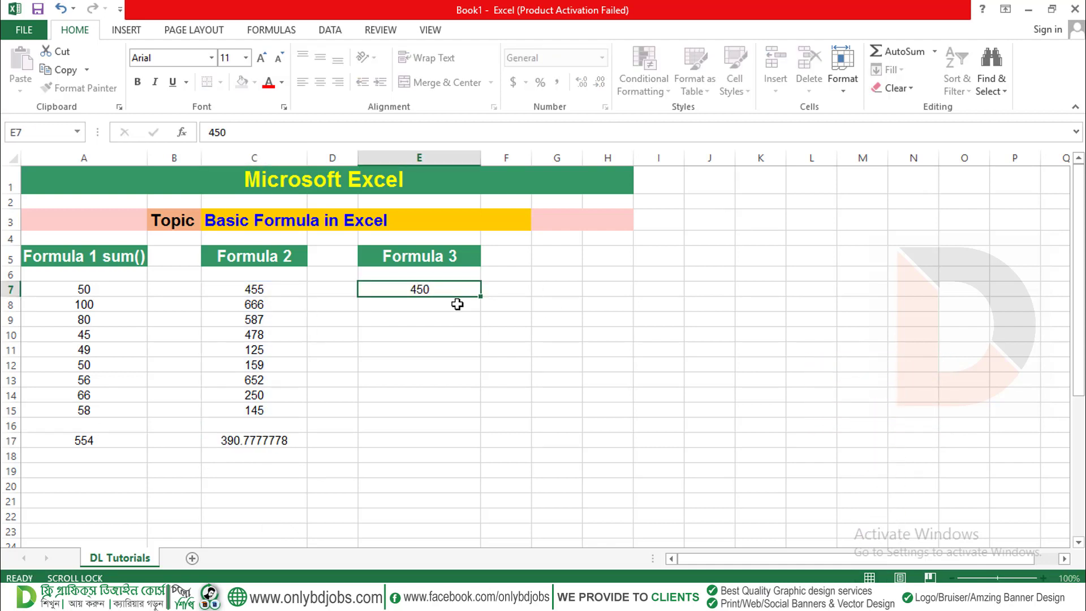
type("800")
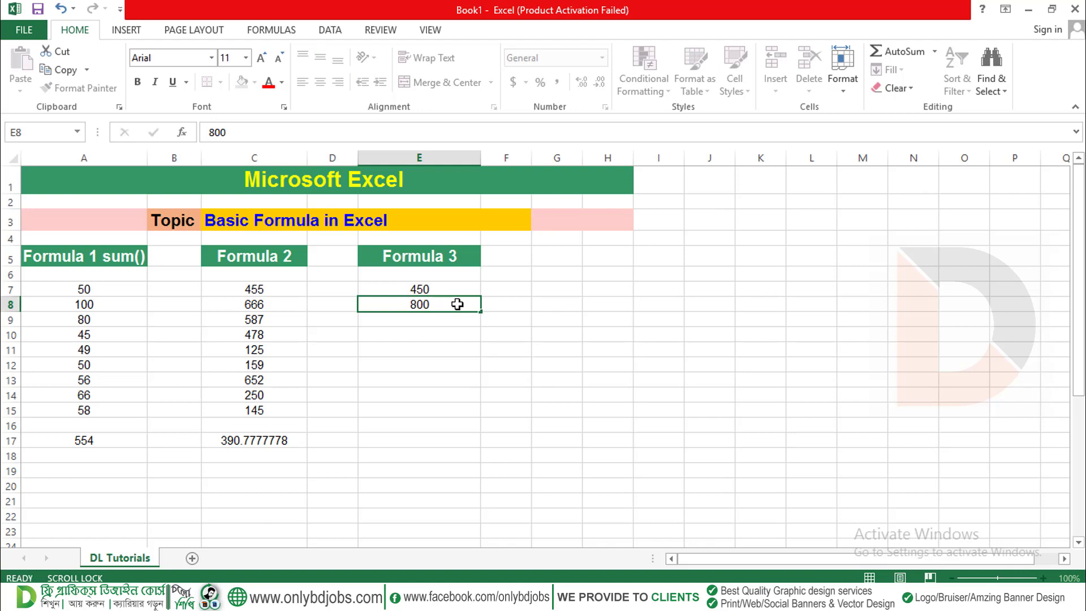
key("Return")
type("150")
key("Return")
type("12")
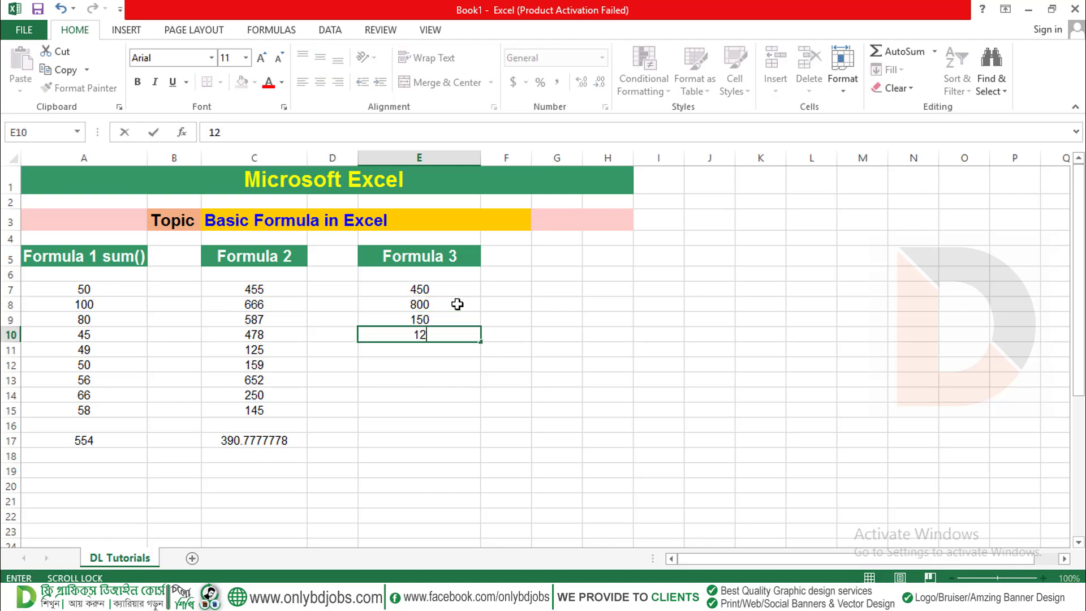
type("4")
key("Return")
type("62")
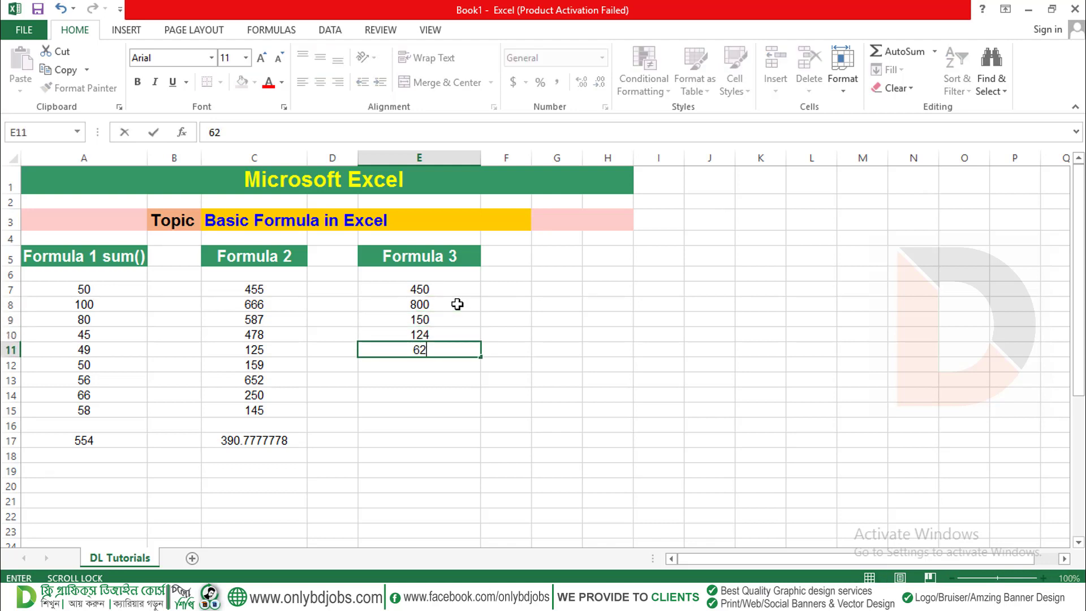
type("00")
key("Return")
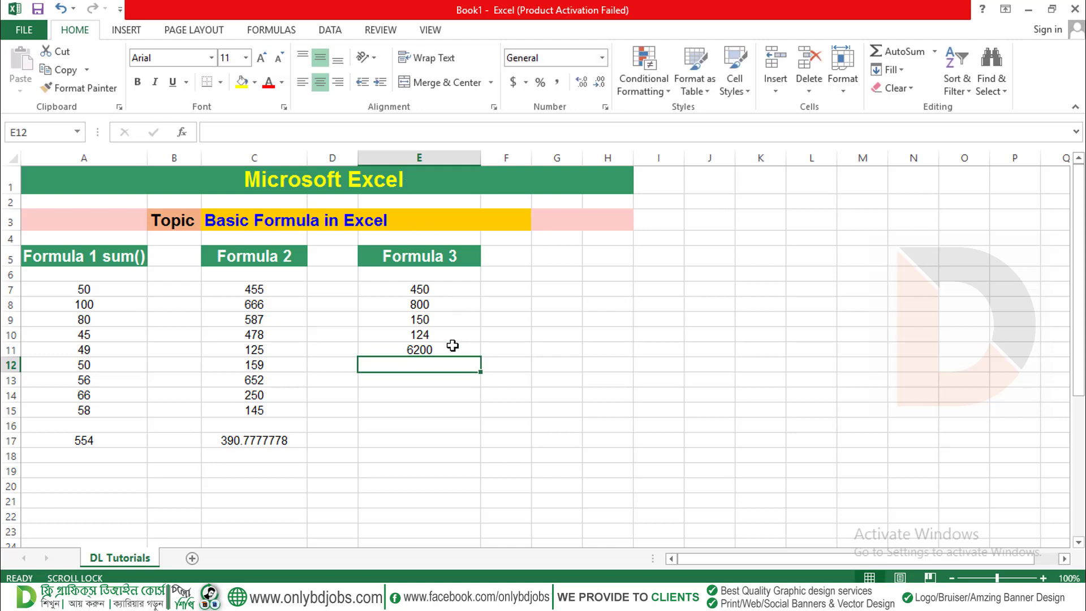
left_click(452, 346)
type("620")
key("Return")
Continue column E with 457, 750, 799 and 200 in E12:E15
type("457")
key("Return")
type("5")
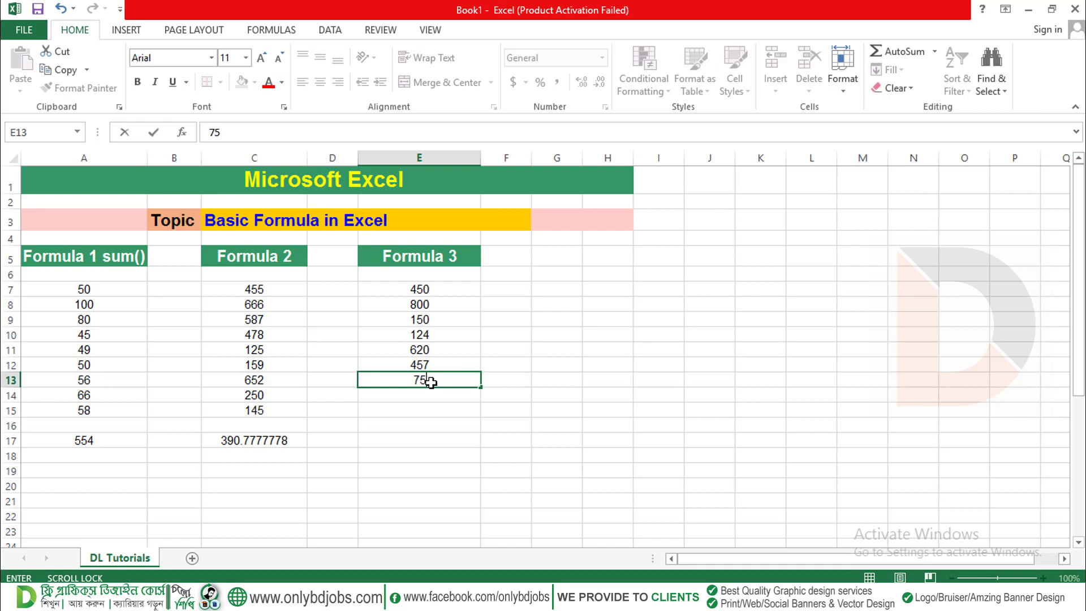
type("0")
key("Return")
type("799")
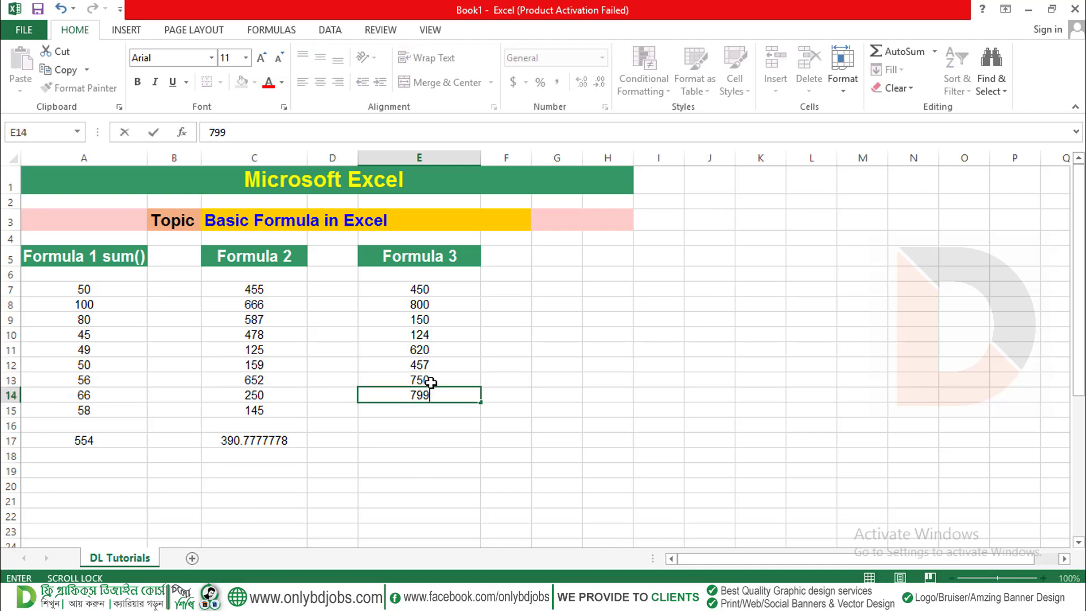
key("Return")
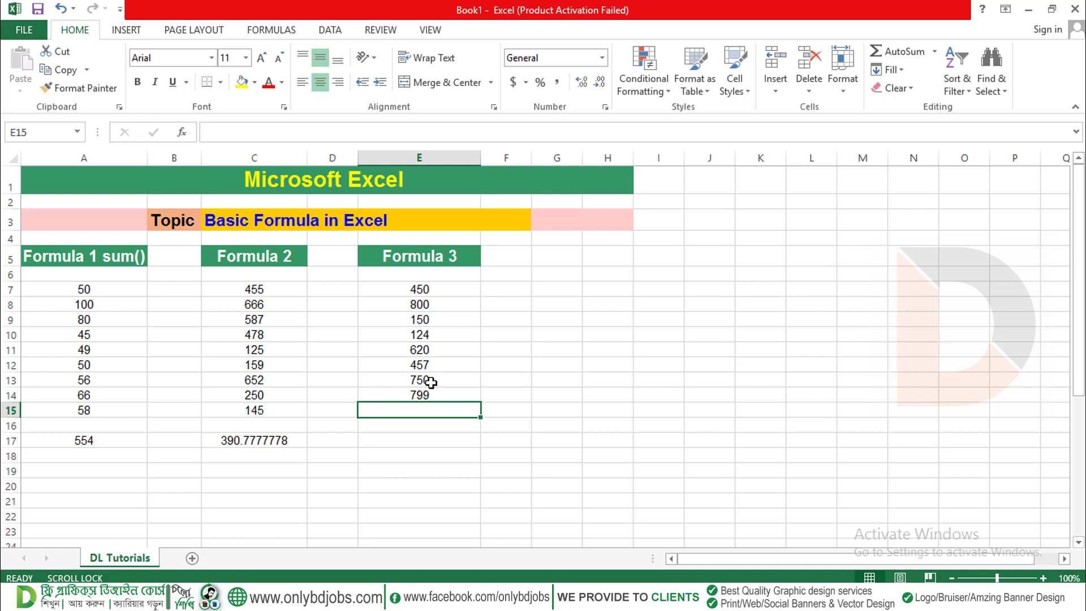
type("200")
key("Return")
key("Return")
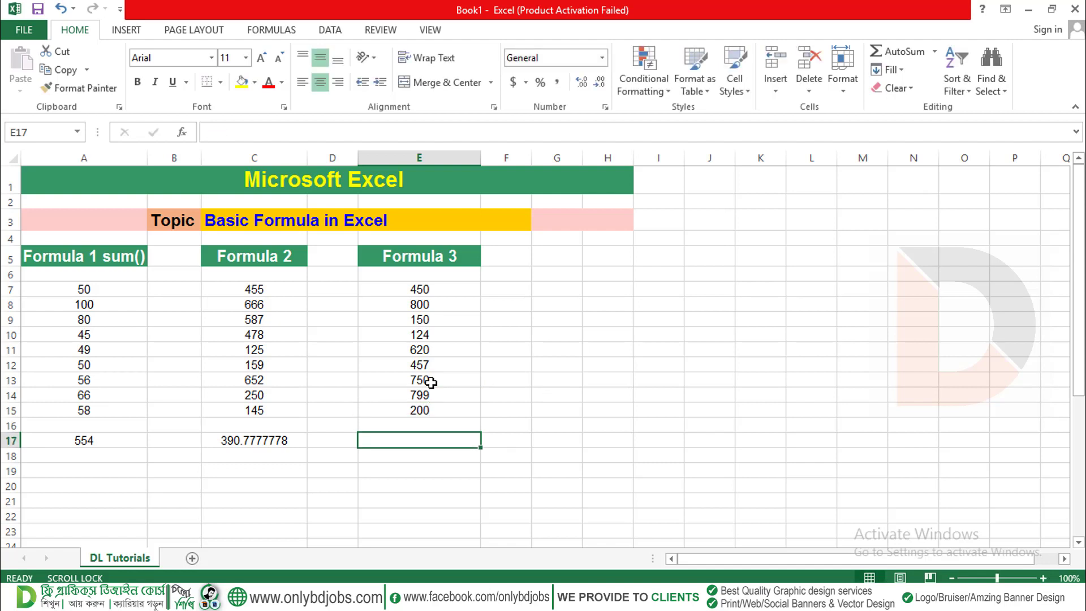
Enter =MAX(E7:E15) in E17
type("=ma")
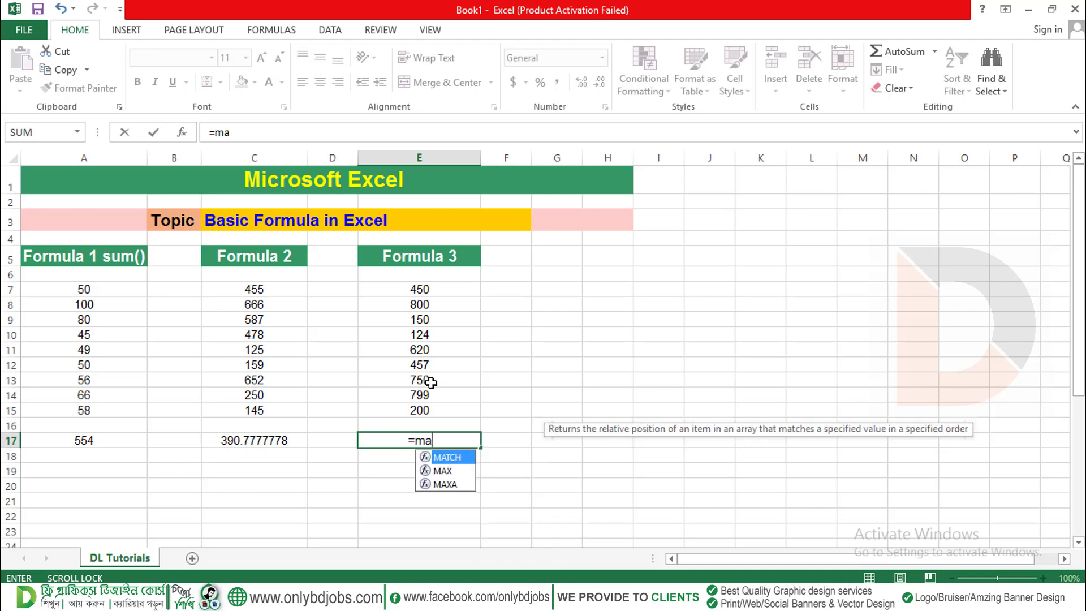
type("x(")
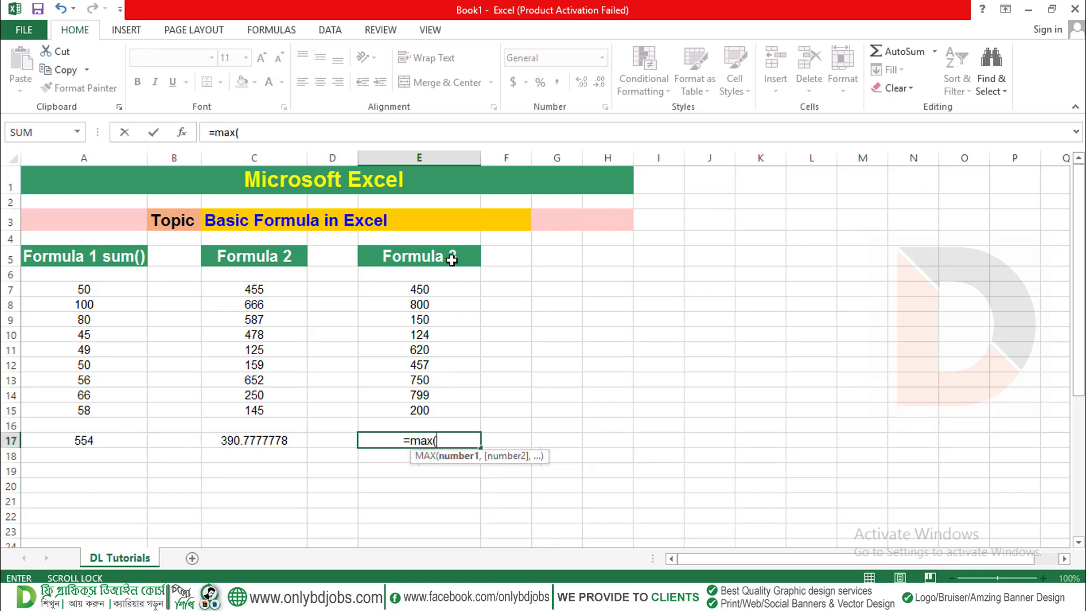
left_click(417, 284)
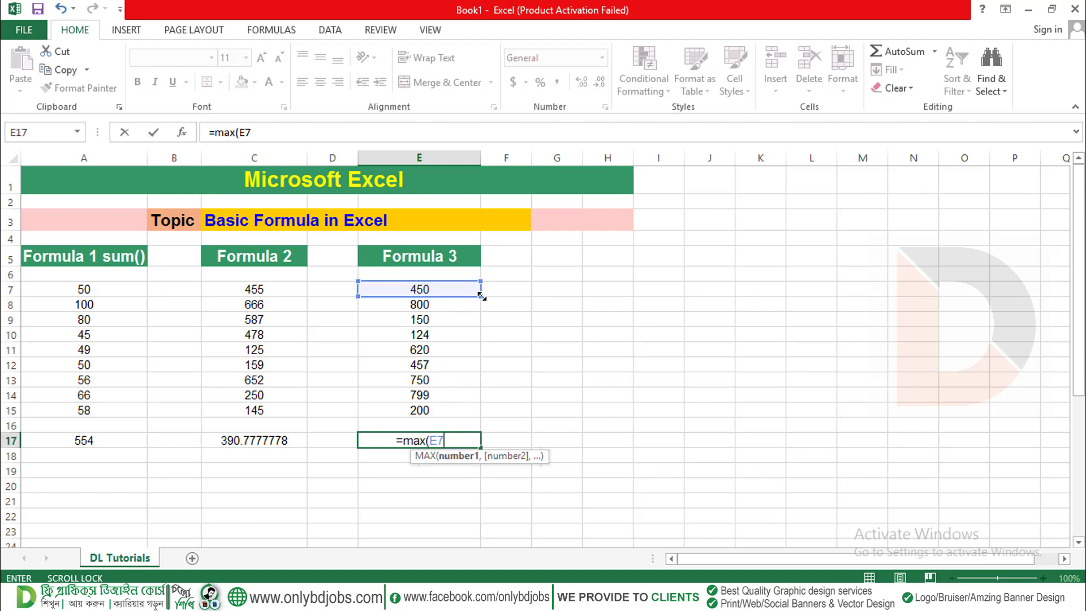
left_click_drag(475, 328, 477, 417)
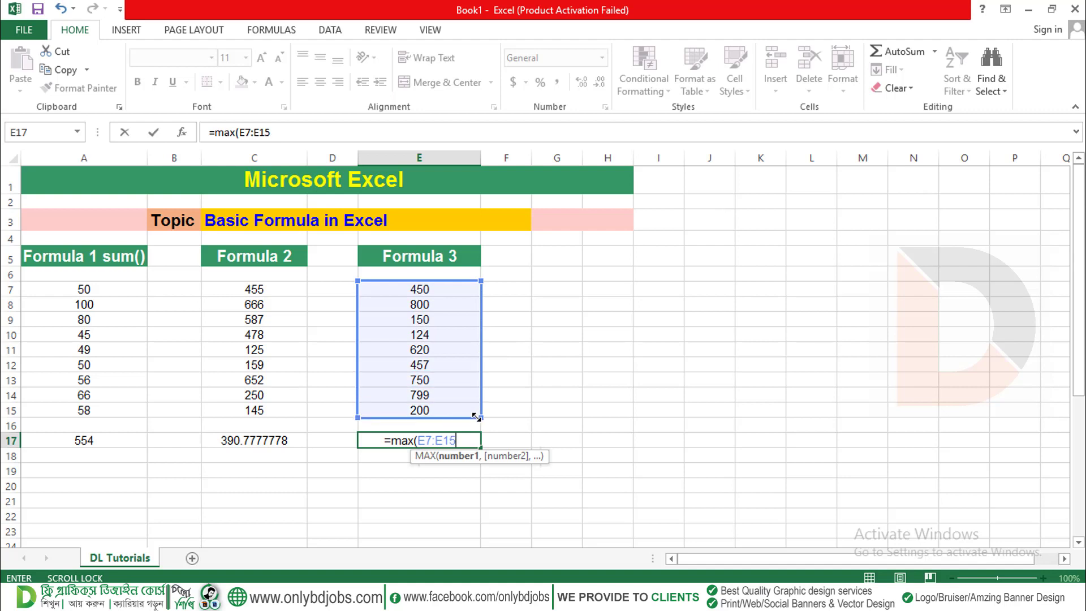
type(")")
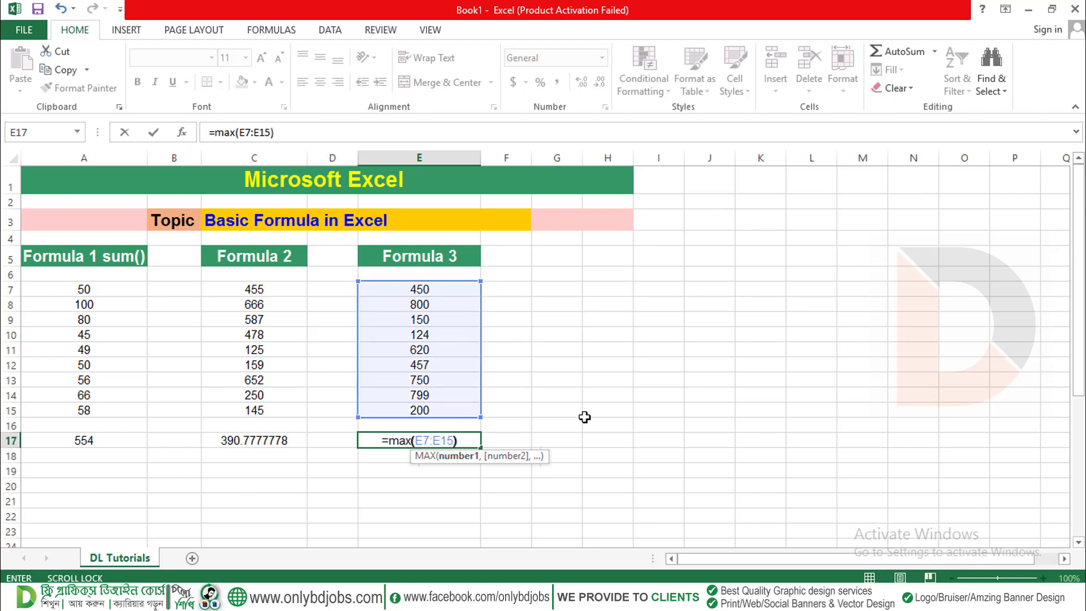
key("Return")
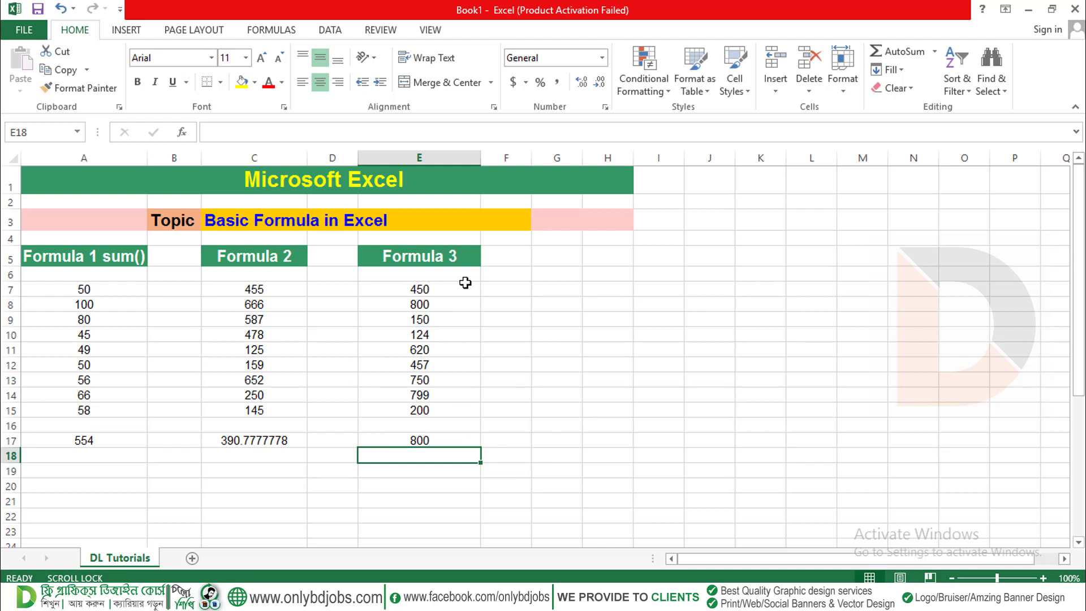
Change the E17 formula to =MIN(E7:E15), showing the minimum value 124
left_click(433, 442)
double_click(439, 441)
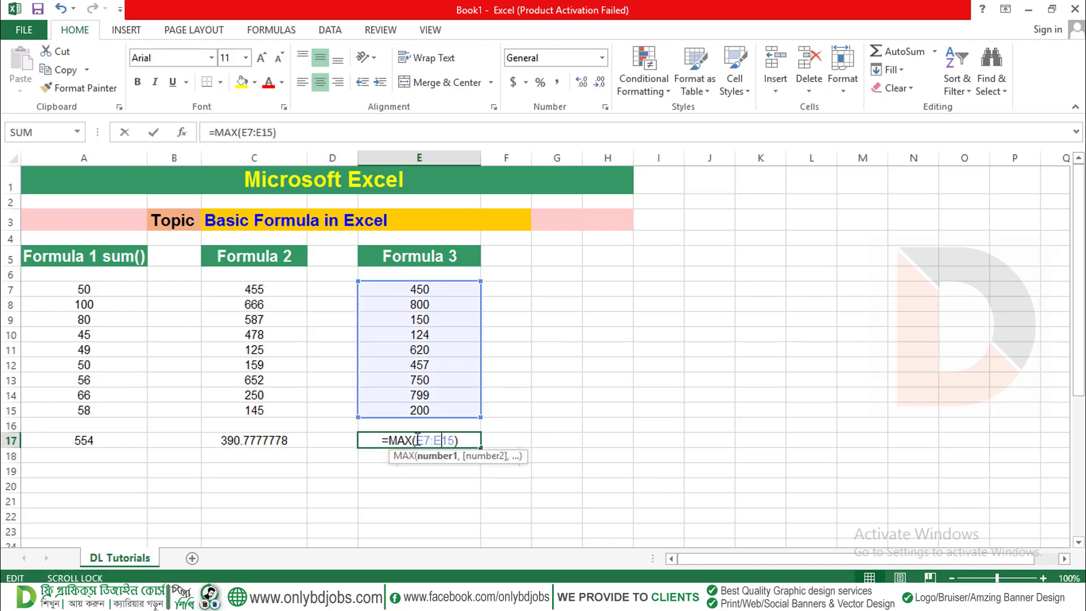
key("BackSpace")
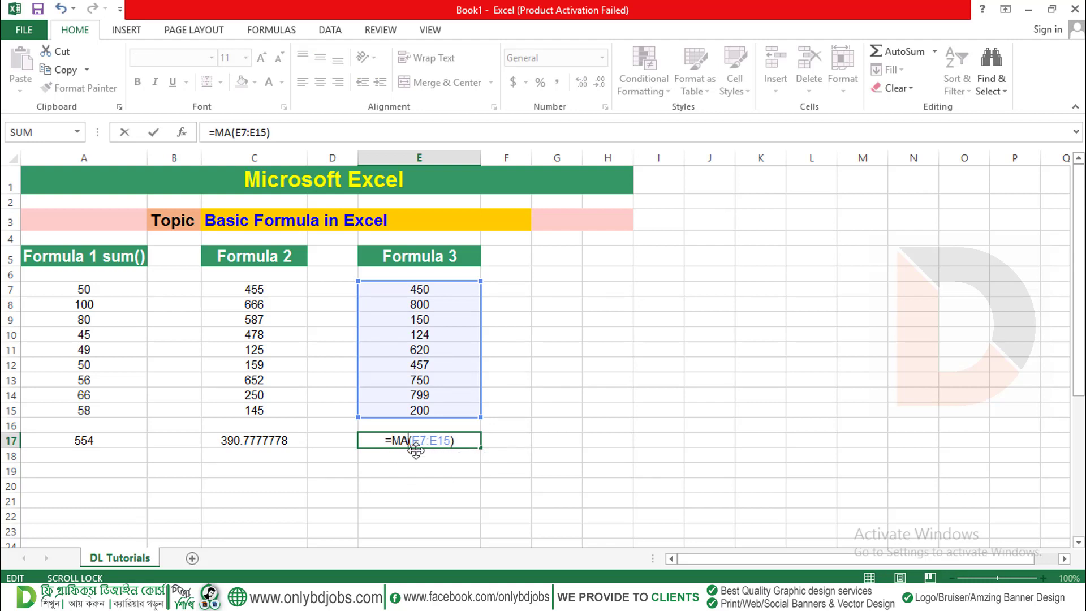
key("BackSpace")
key("BackSpace")
type("mi")
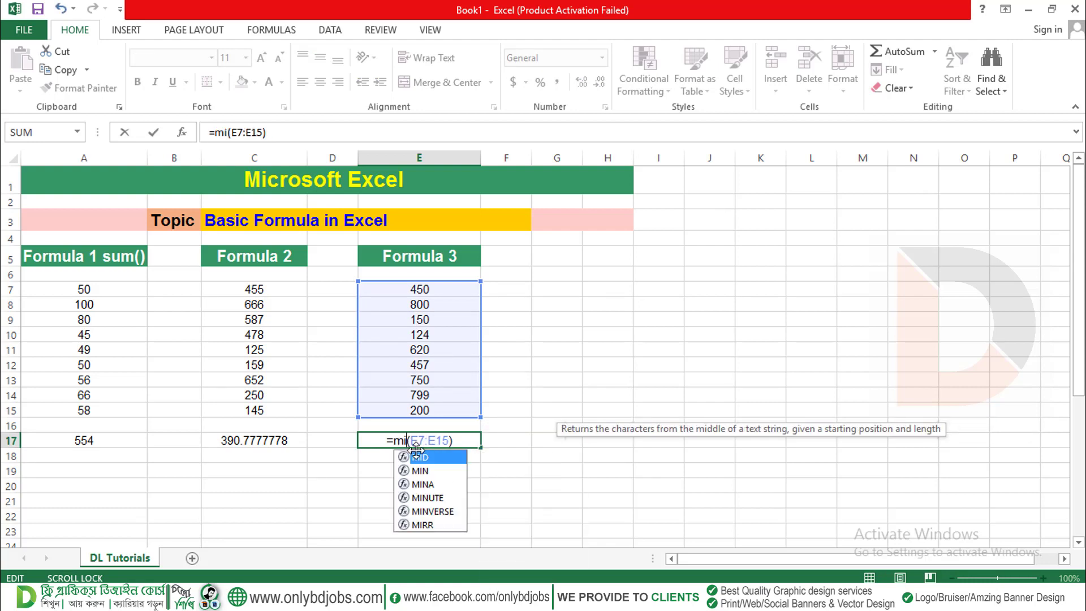
type("n")
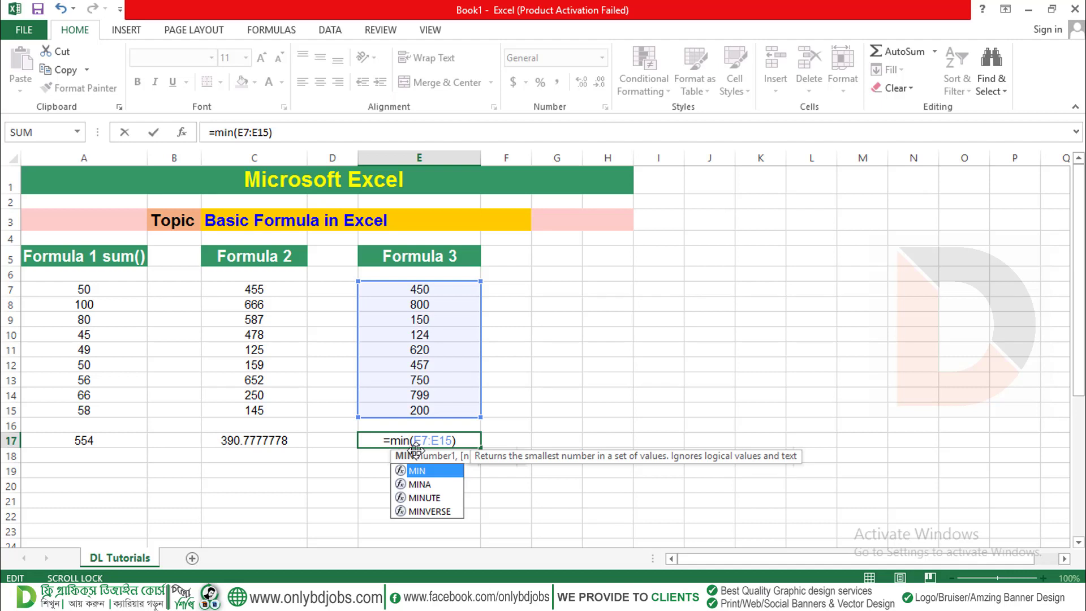
key("Return")
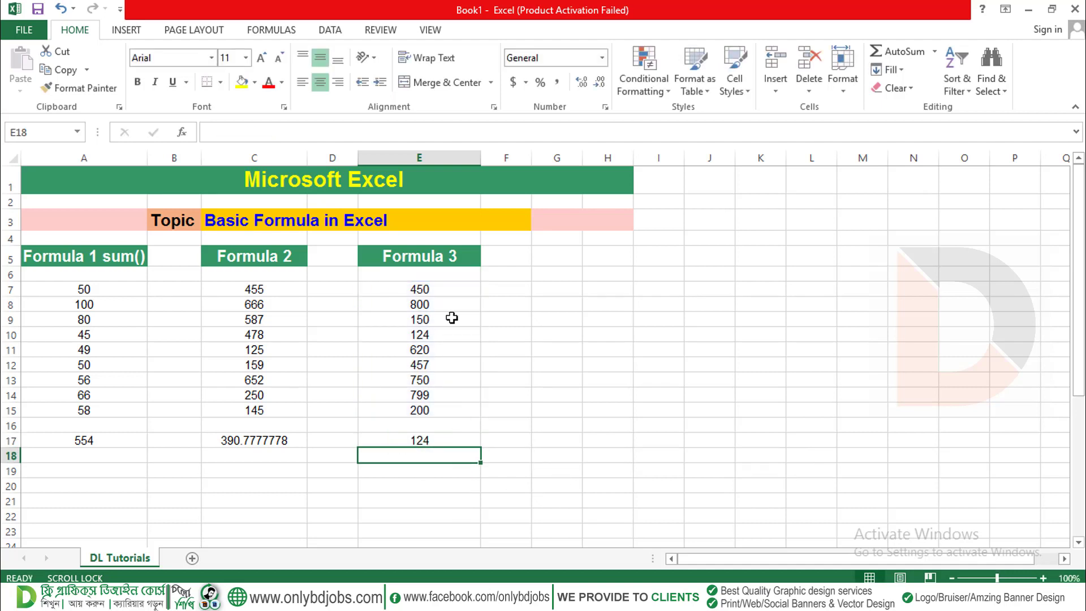
left_click(437, 338)
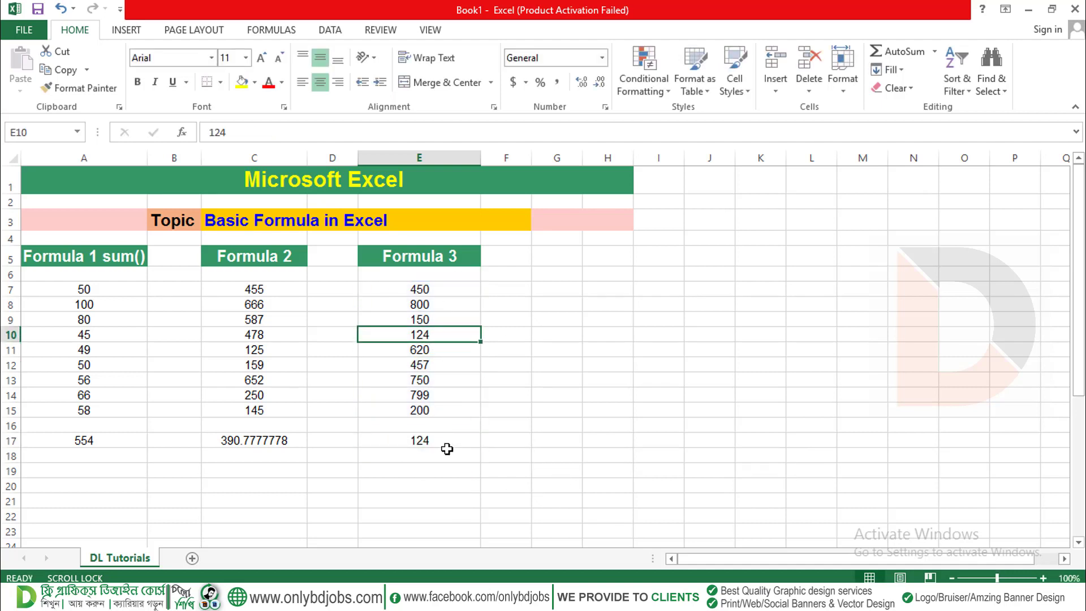
left_click(425, 309)
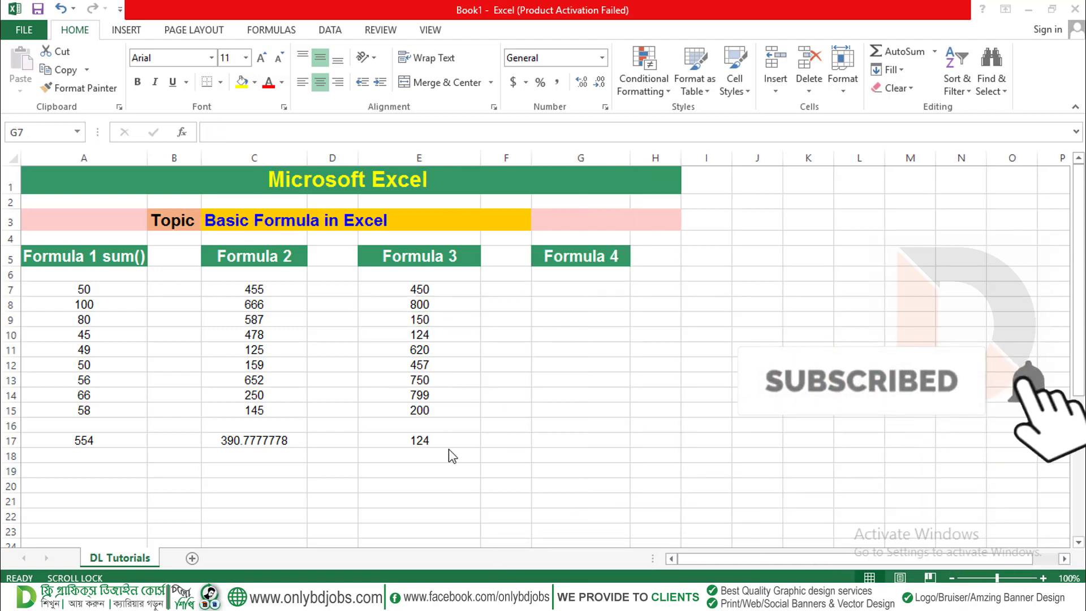
Enter 450, 41, 10 and 5 in G7:G10 under Formula 4
left_click(567, 295)
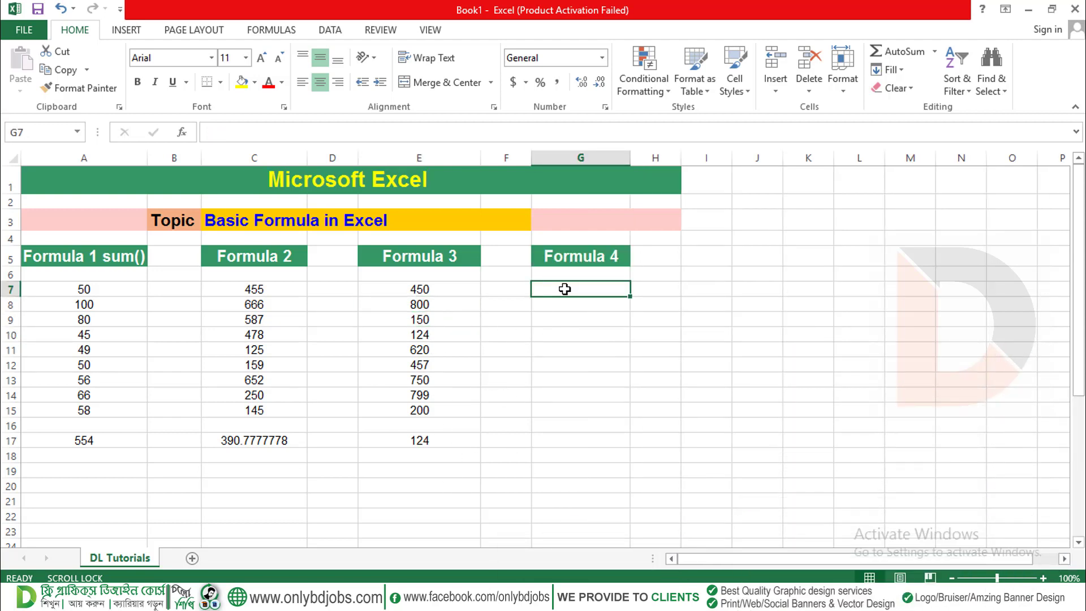
type("450")
key("Return")
type("4")
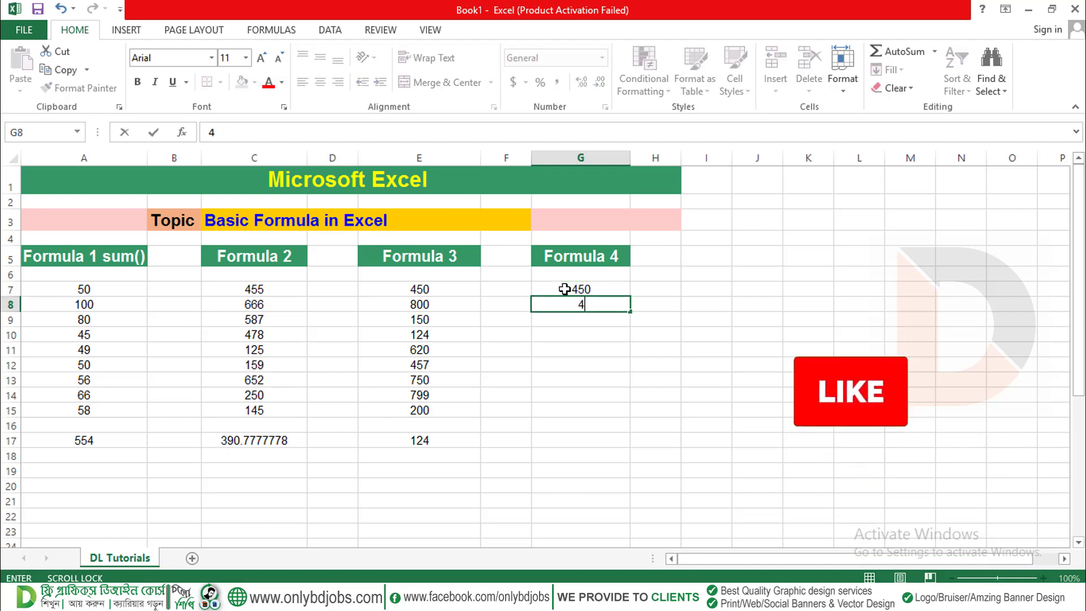
type("1")
key("Return")
type("10")
key("Return")
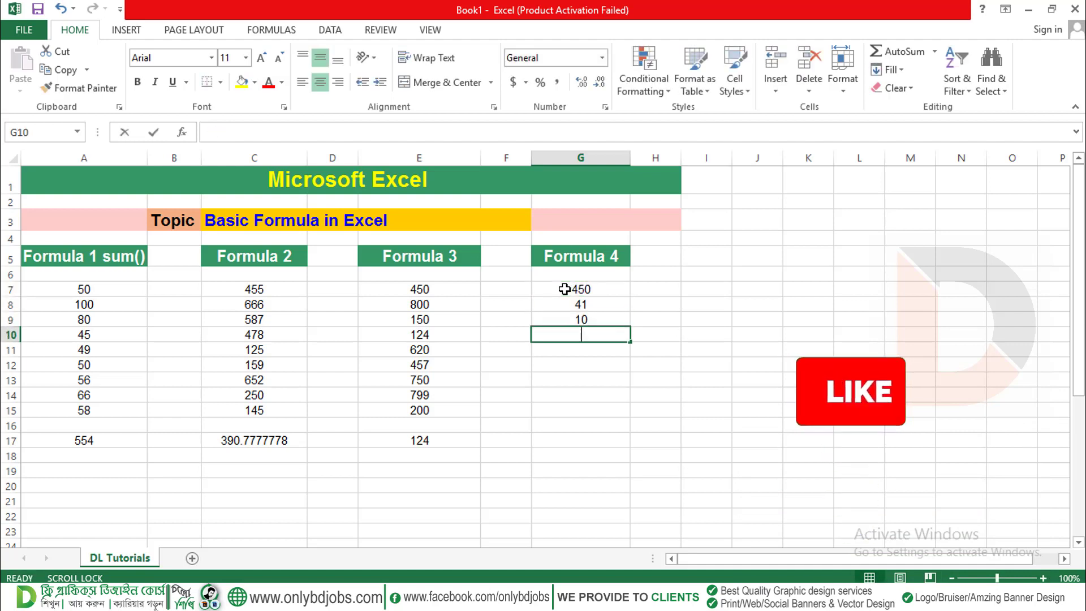
type("5")
key("Return")
Continue column G with 75, 91, 800, 7000 and 200 in G11:G15
type("75")
key("Return")
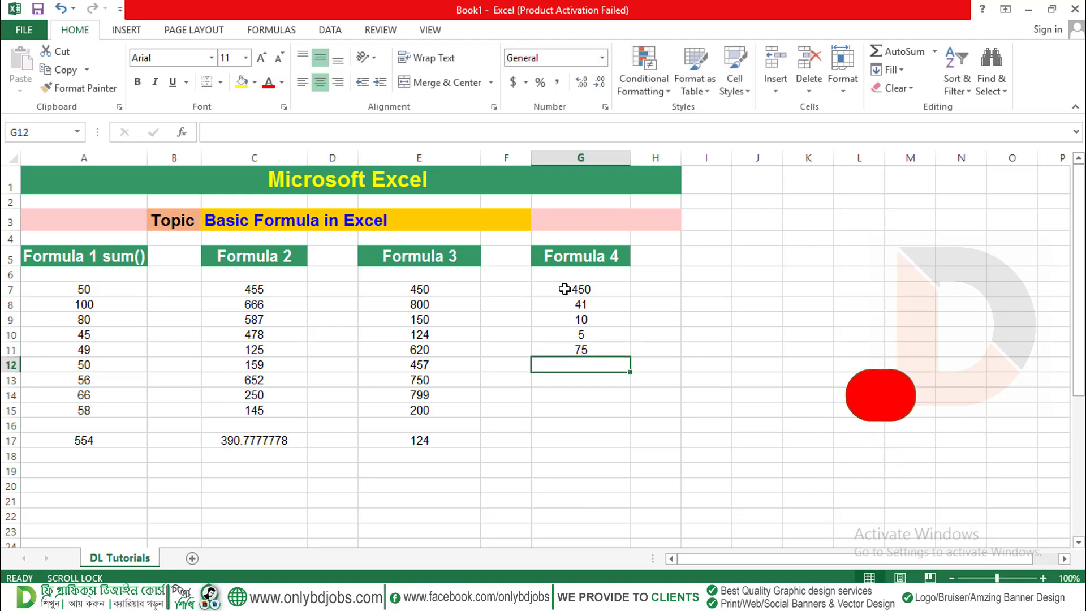
type("91")
key("Return")
type("80")
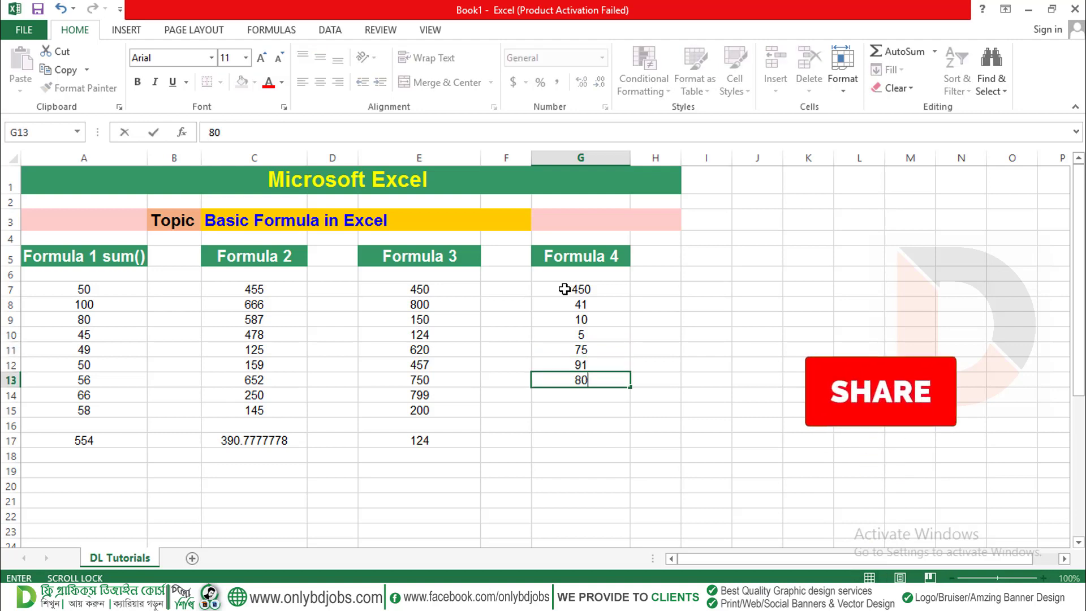
type("0")
key("Return")
type("7000")
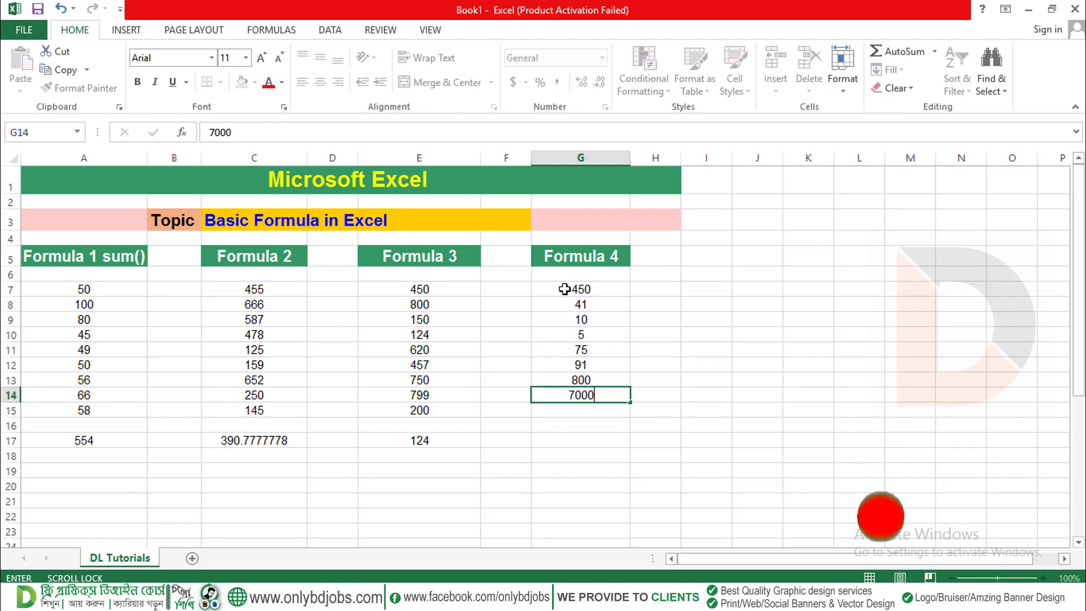
key("Return")
type("200")
key("Return")
key("Return")
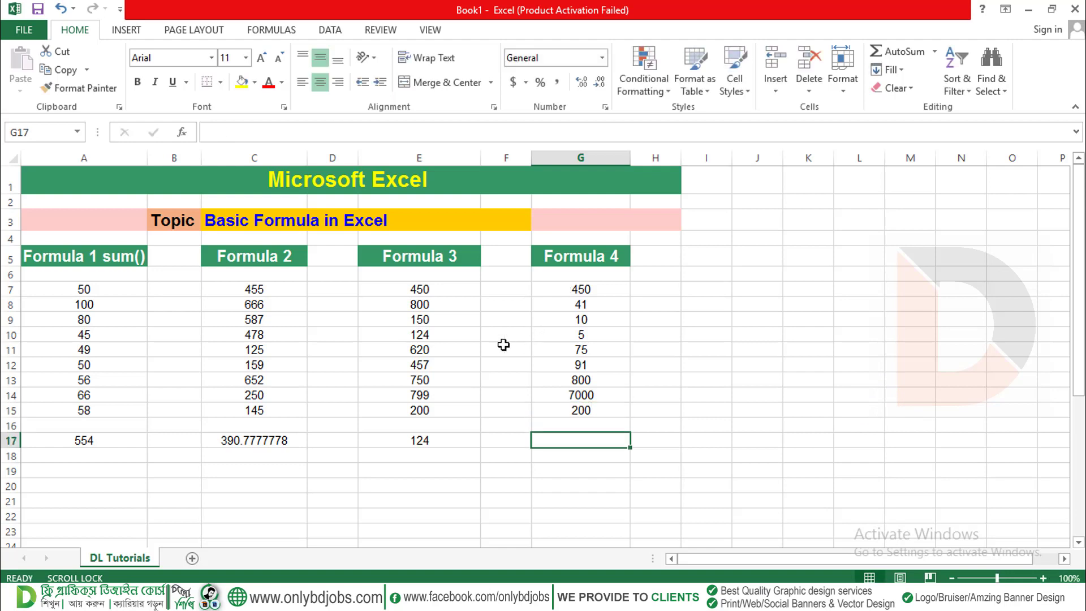
Enter =COUNT(G7:G15) in G17, which returns 9
type("=c")
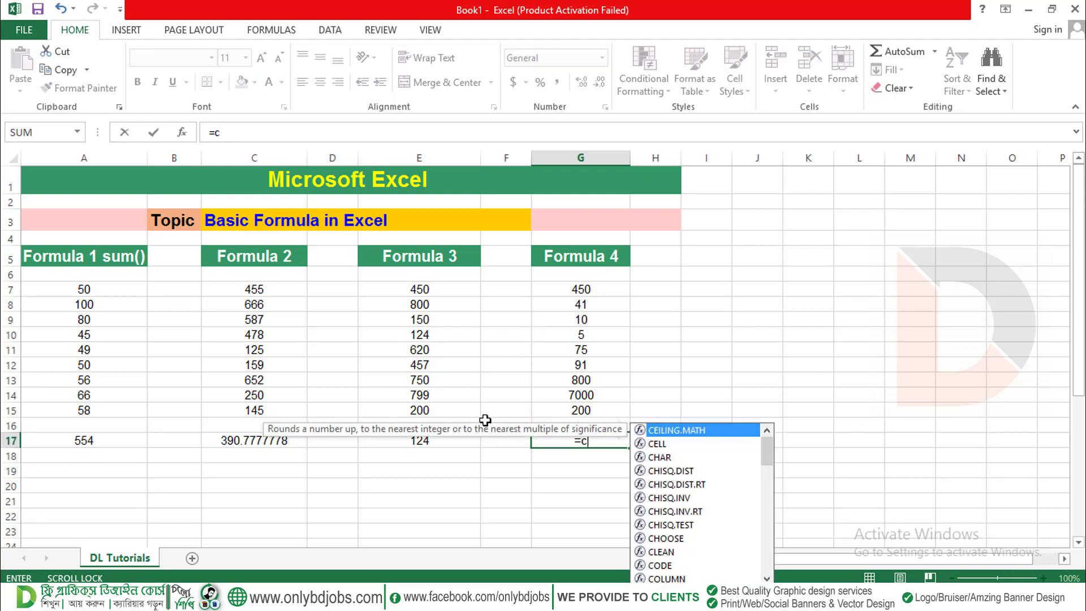
type("ount")
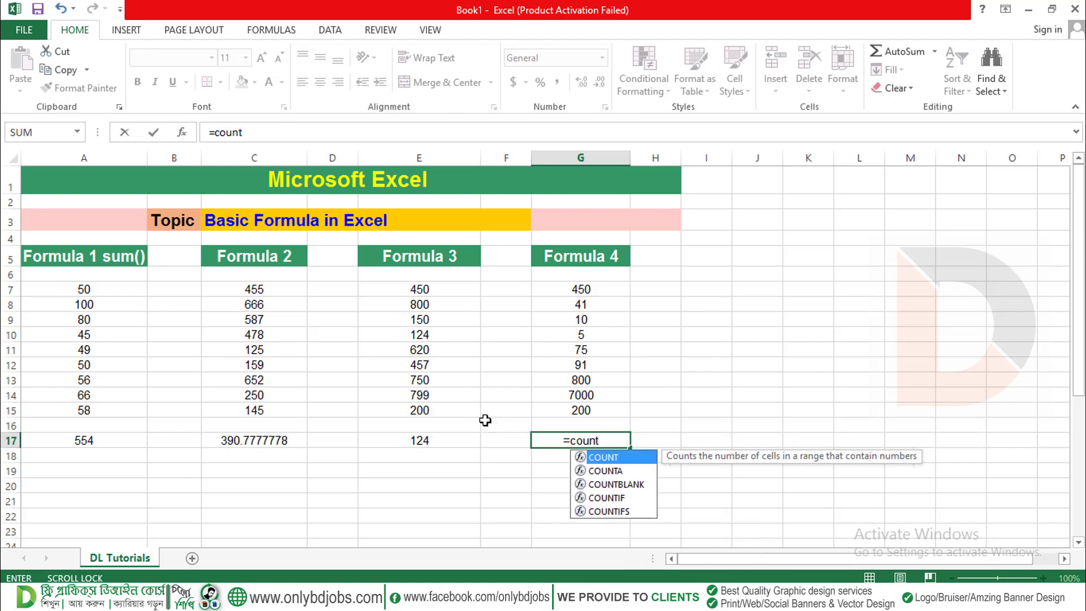
type("(")
left_click(582, 290)
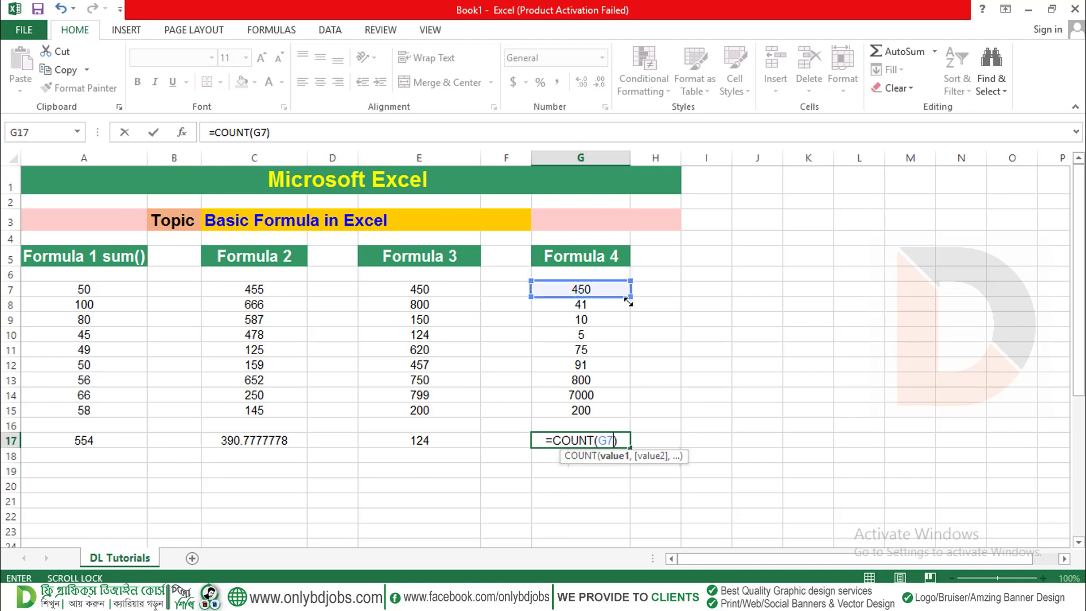
left_click_drag(630, 296, 622, 412)
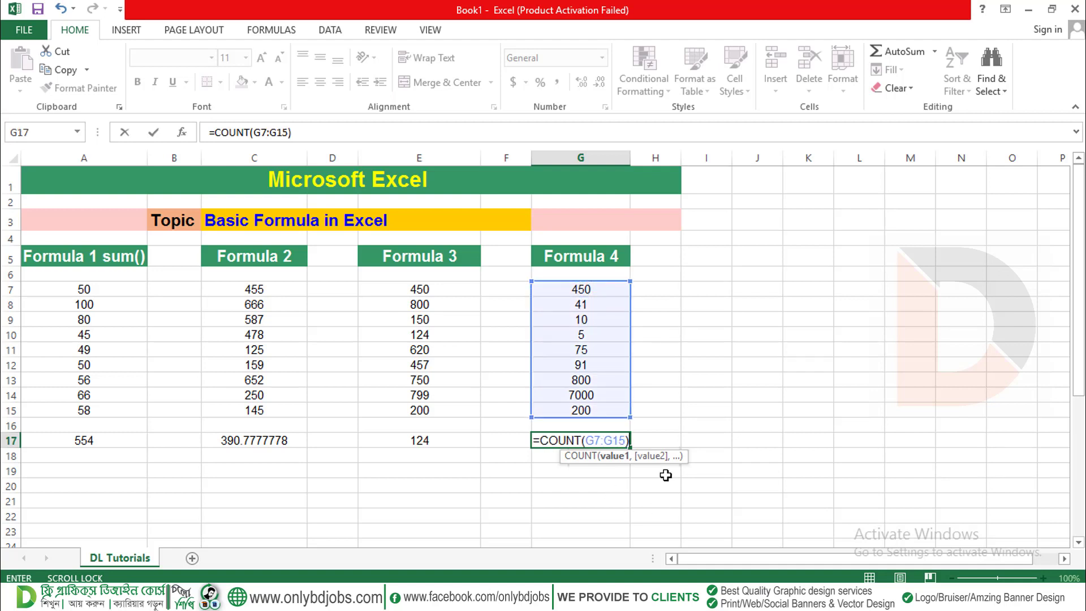
key("Return")
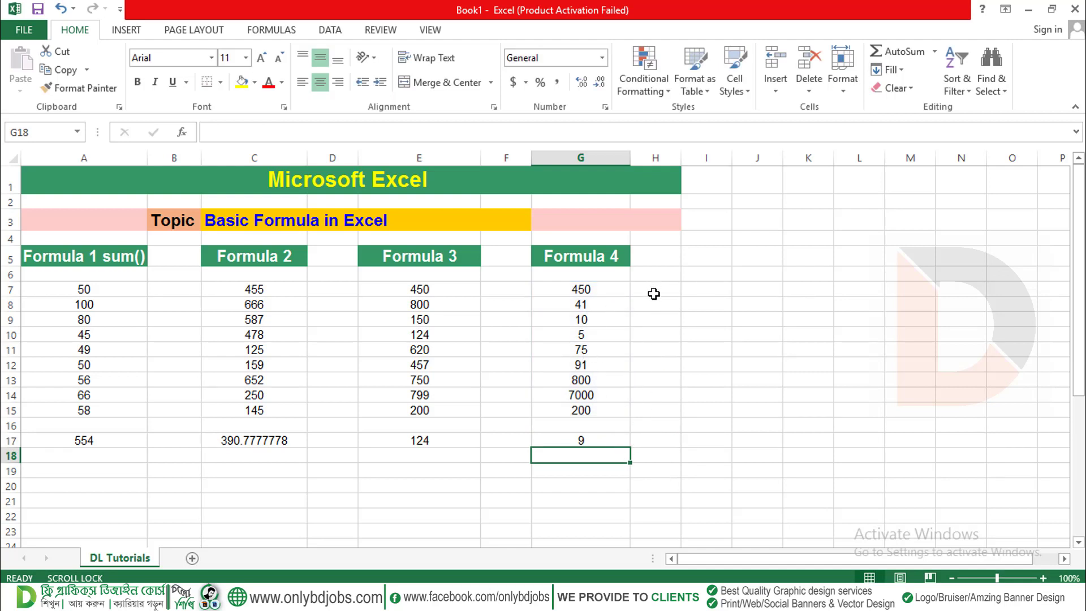
left_click(696, 276)
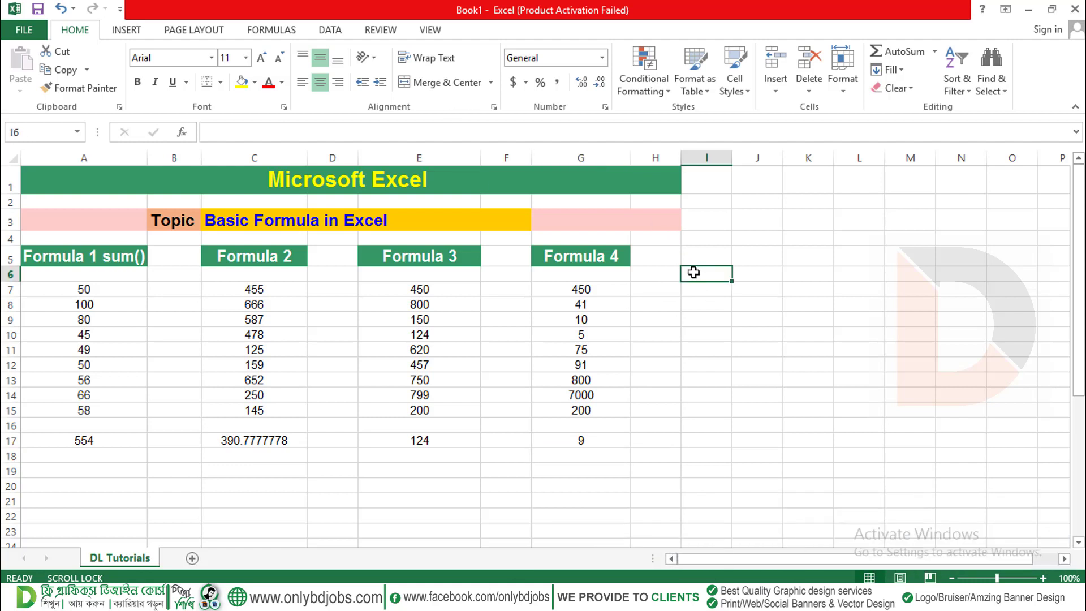
Enter =TODAY() in I6 so it displays 9/13/2019
type("=to")
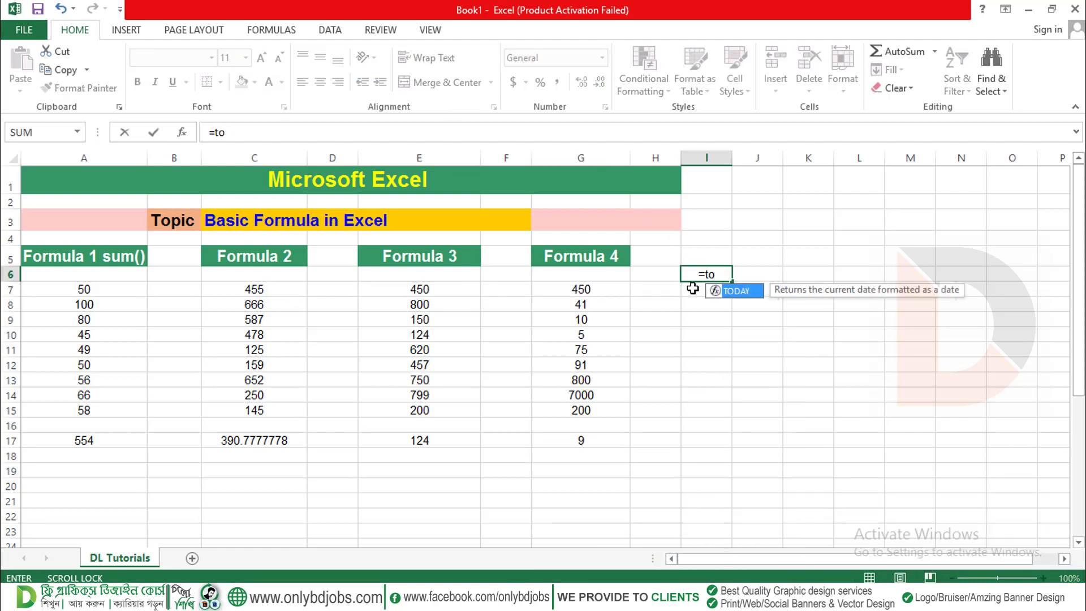
type("day(")
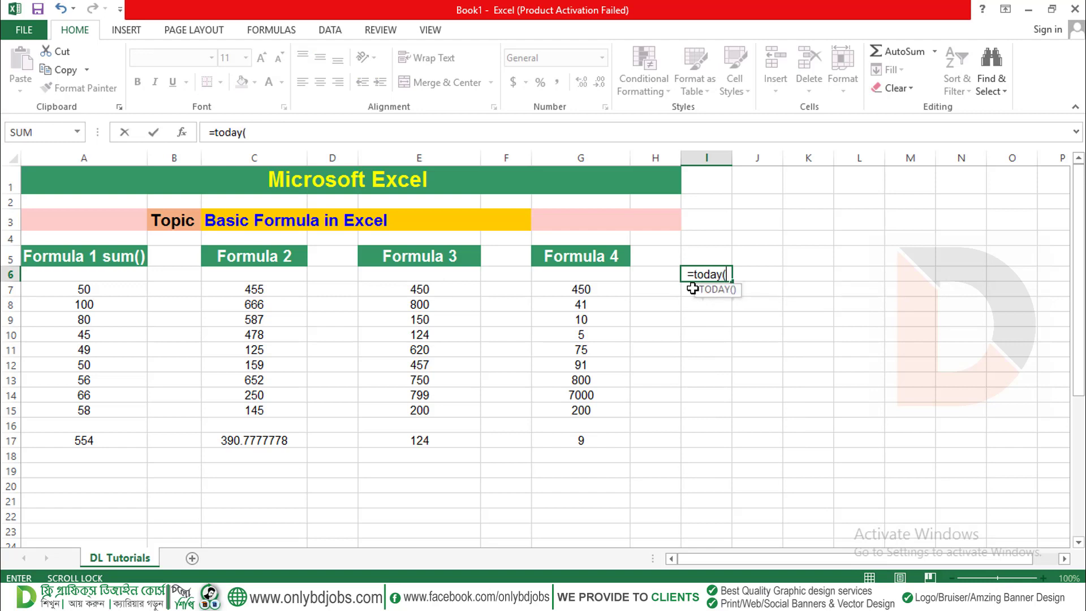
type(")")
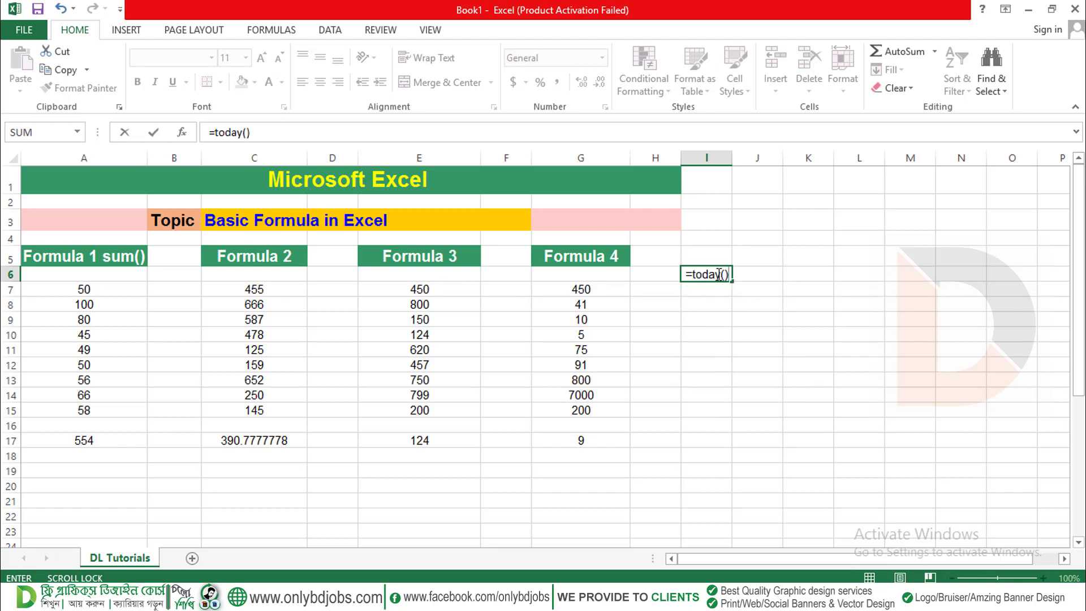
key("ctrl+Return")
key("Return")
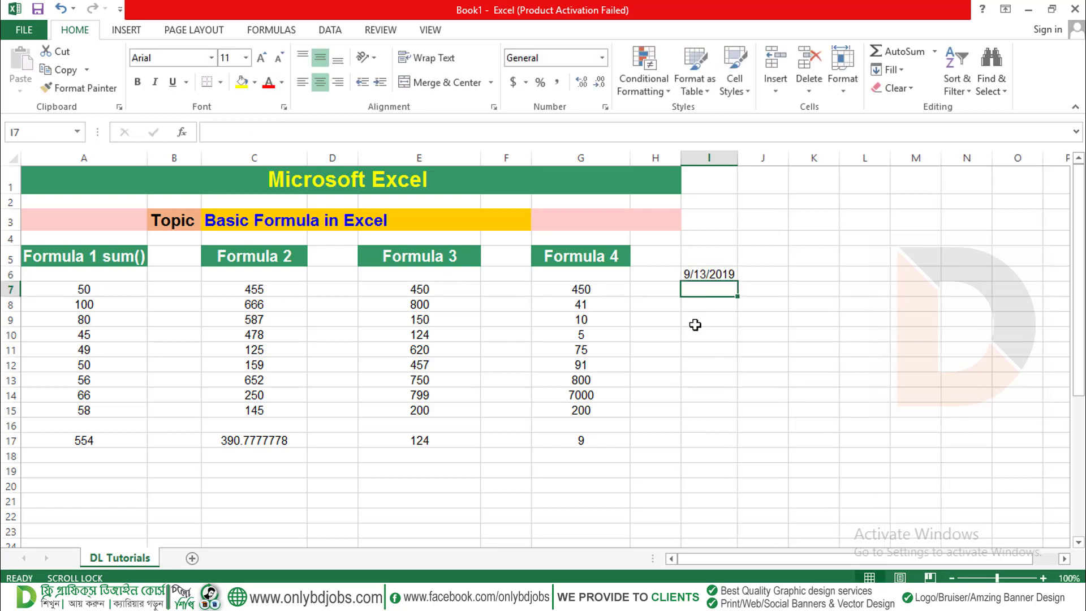
key("Down")
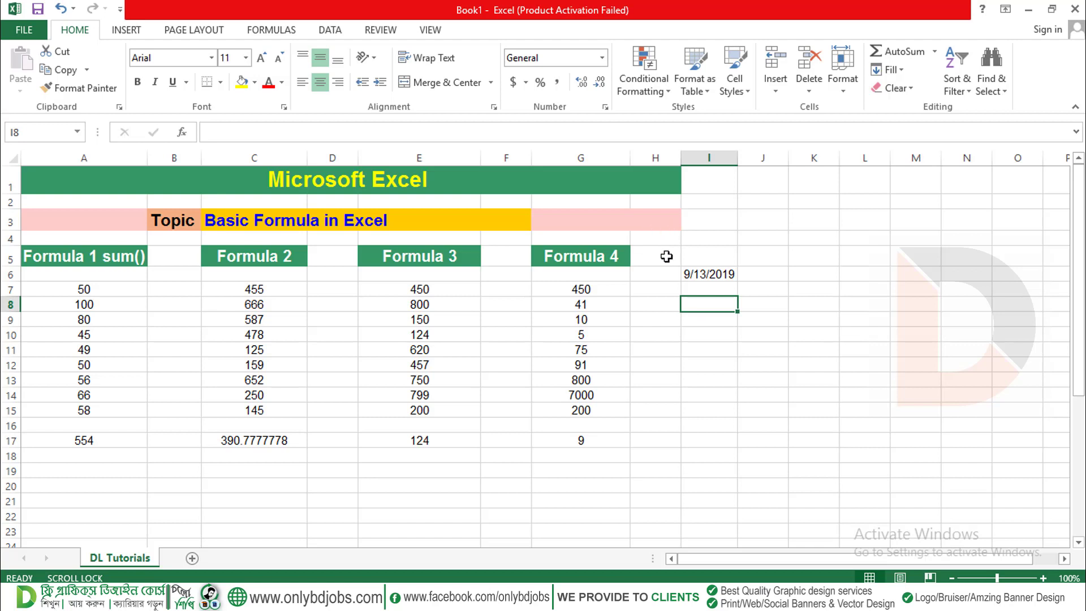
left_click_drag(675, 271, 715, 279)
left_click(753, 273)
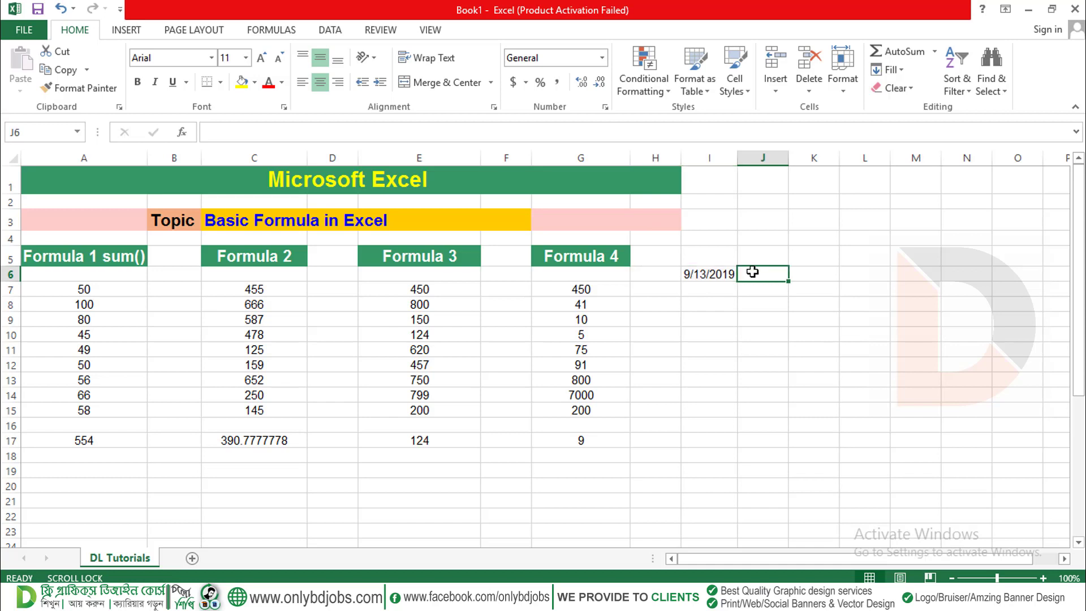
left_click(710, 273)
left_click(703, 300)
left_click(713, 347)
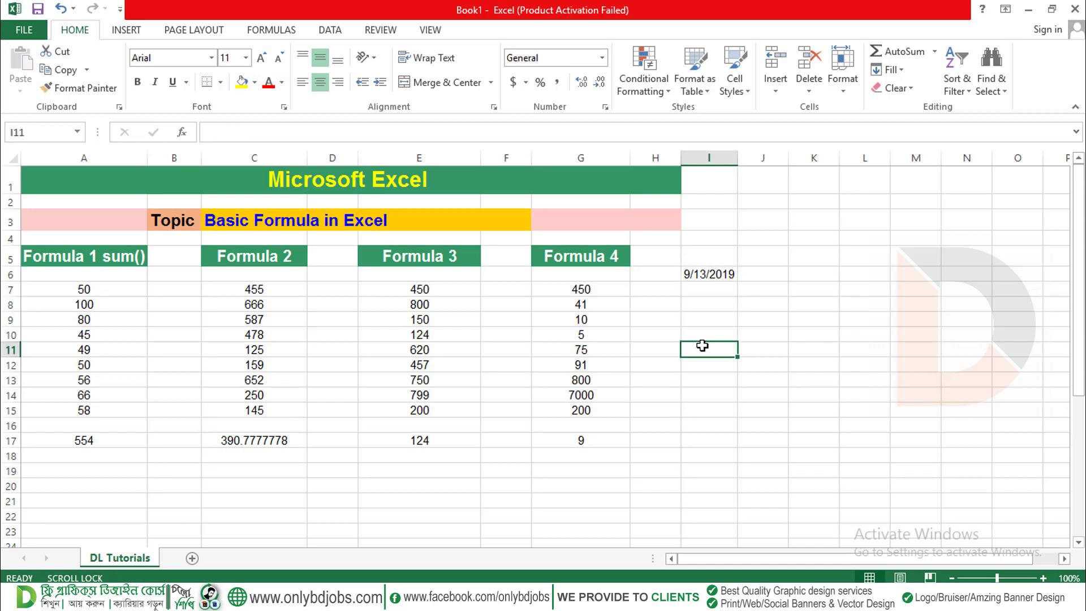
Enter =NOW() in I11, showing 9/13/2019 15:12
type("=now")
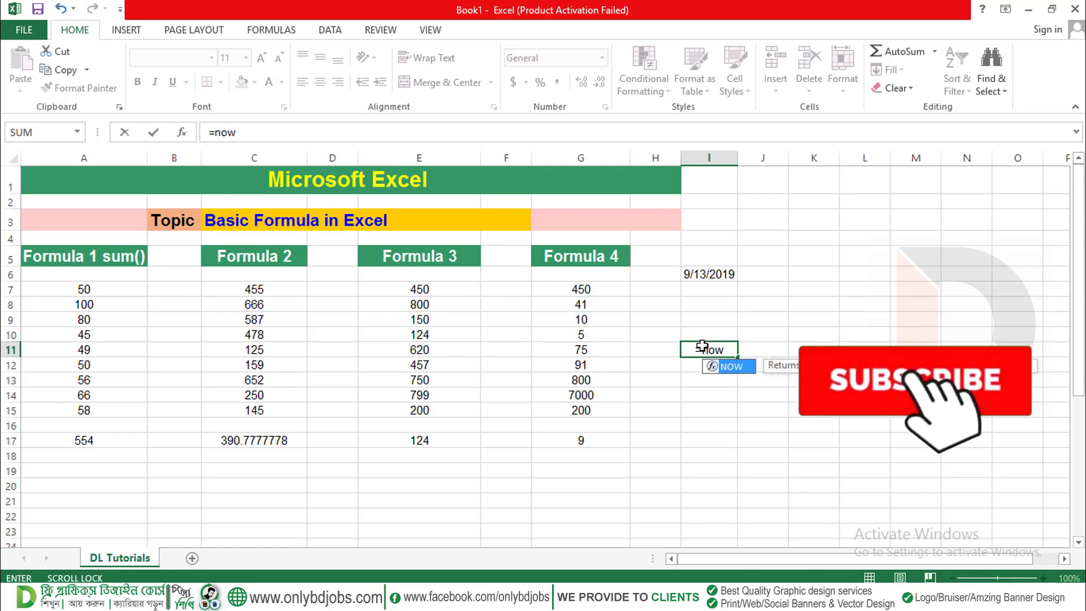
type("()")
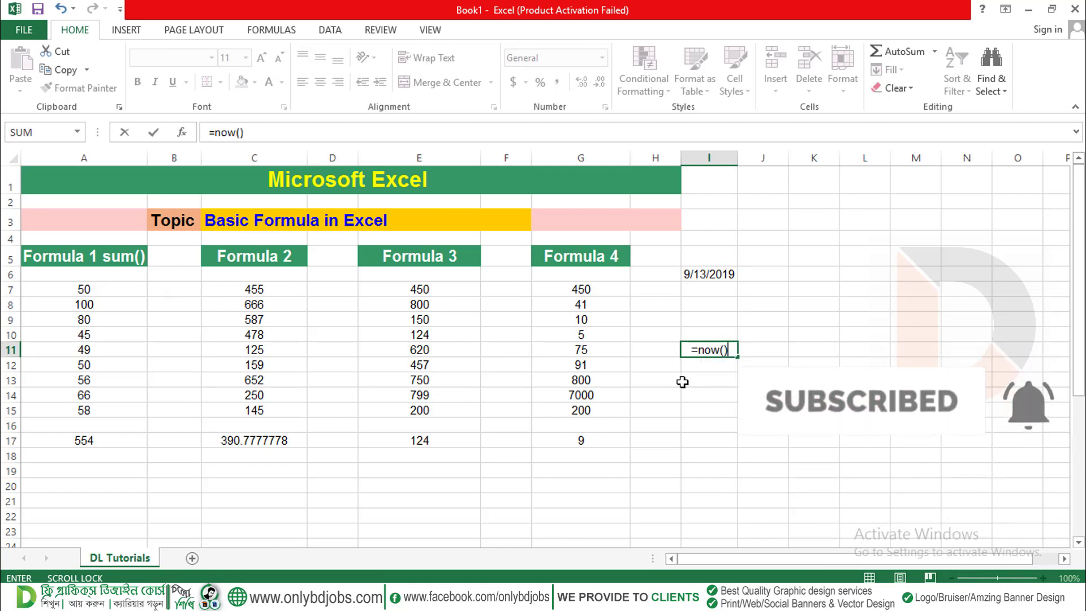
key("Return")
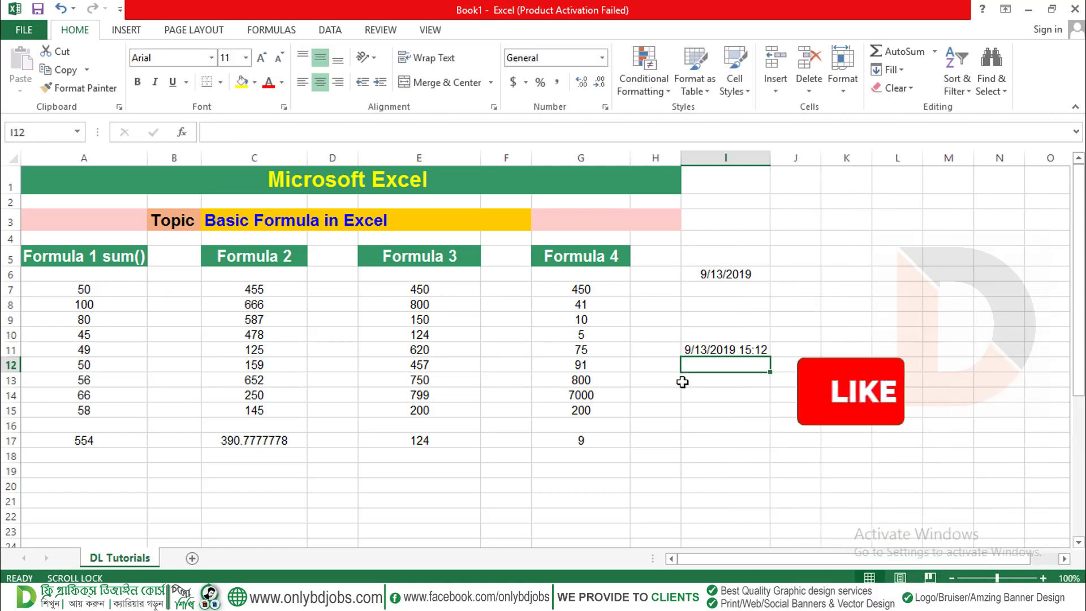